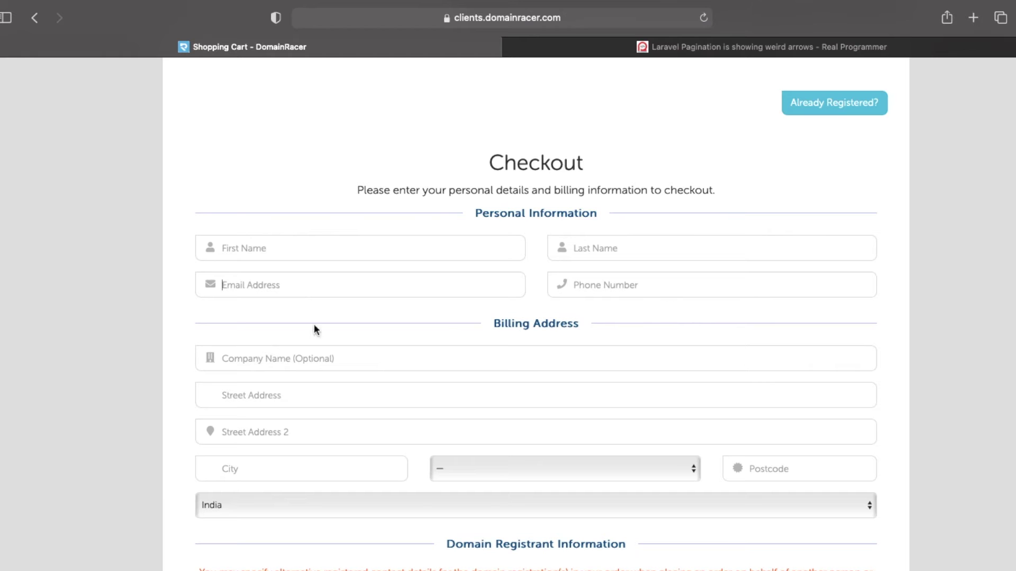
Examine the checkout form's personal, billing, registrant, account security and payment method sections.
click(297, 369)
scroll(285, 475, down, 1)
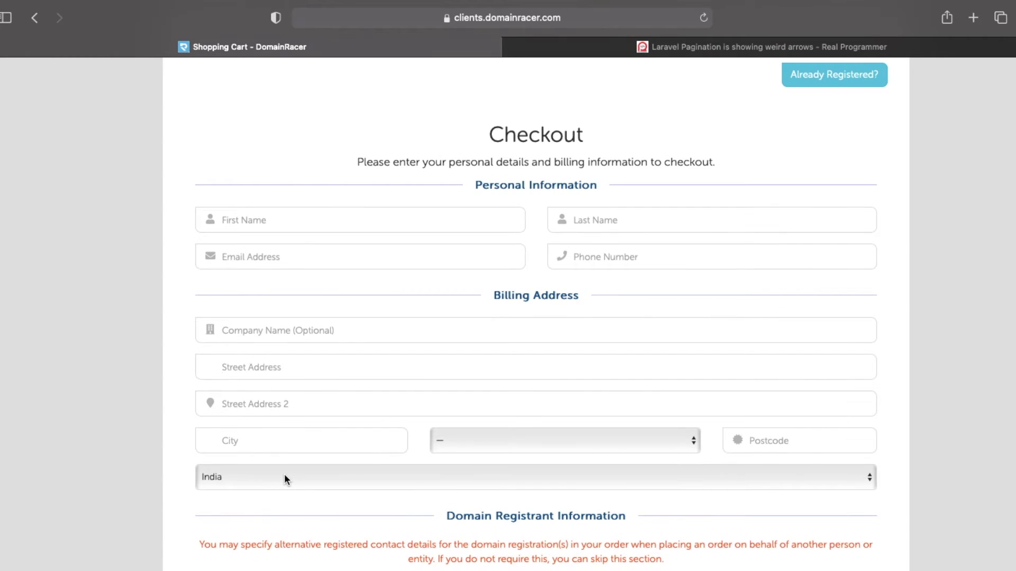
scroll(284, 474, down, 5)
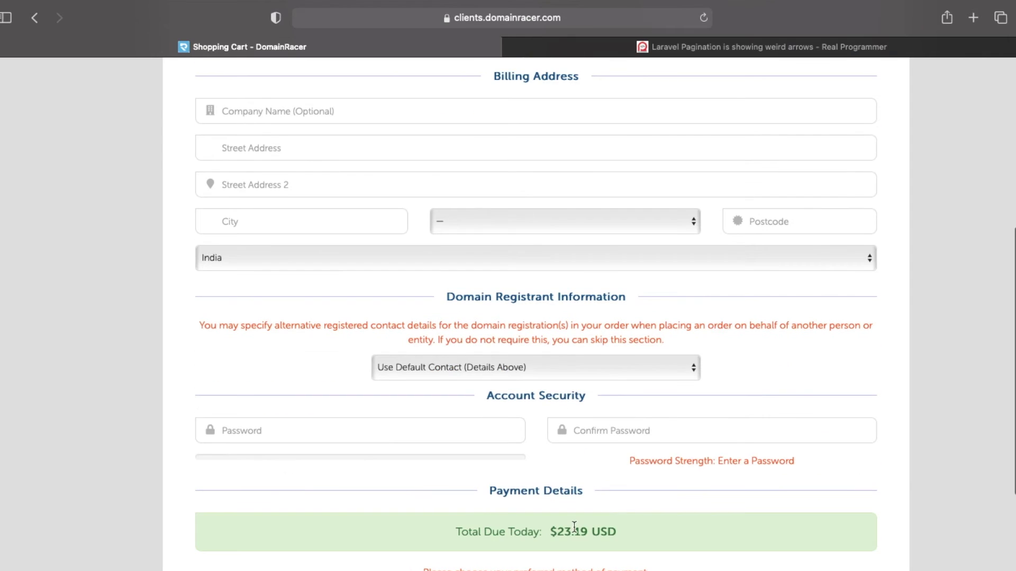
scroll(552, 523, down, 3)
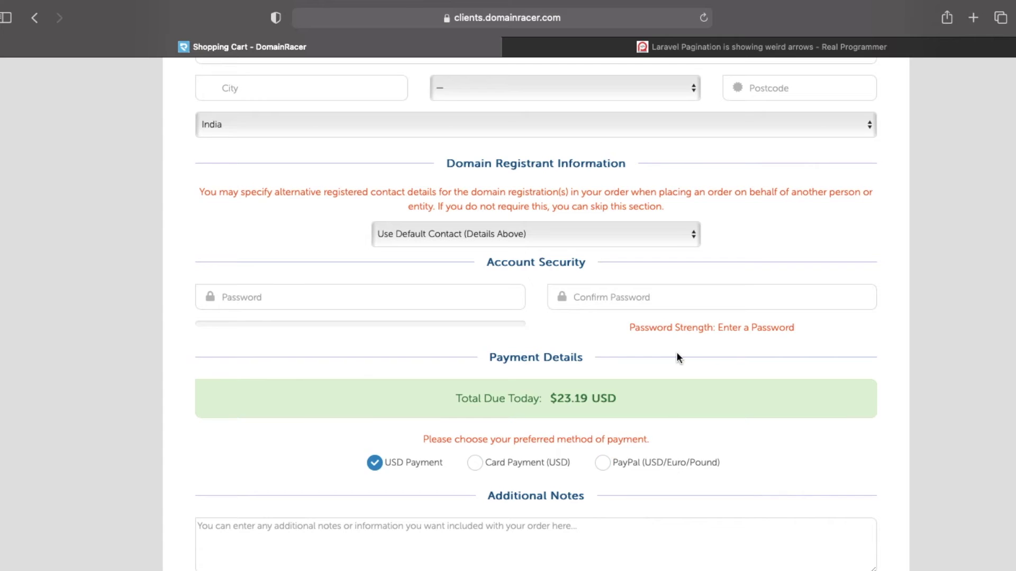
scroll(677, 356, down, 5)
key(super+Up)
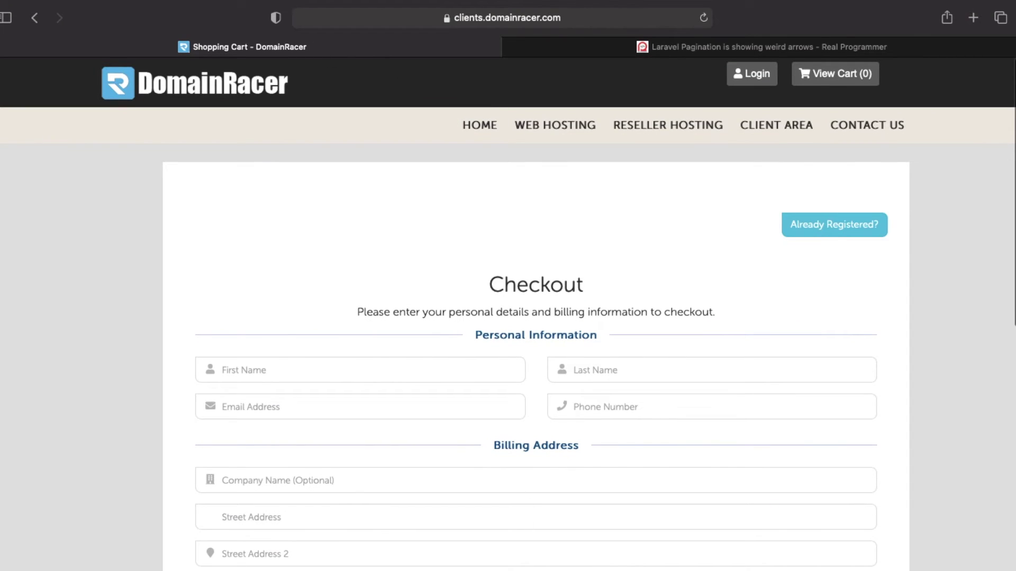
Switch to Chrome and open DomainRacer's domain registration page from the site's home page.
click(379, 569)
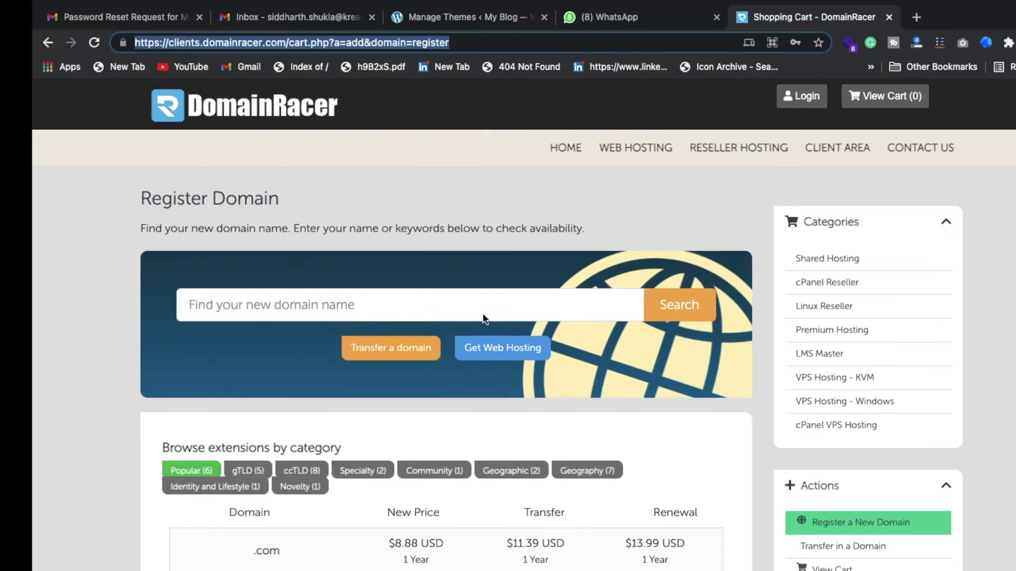
key(super+t)
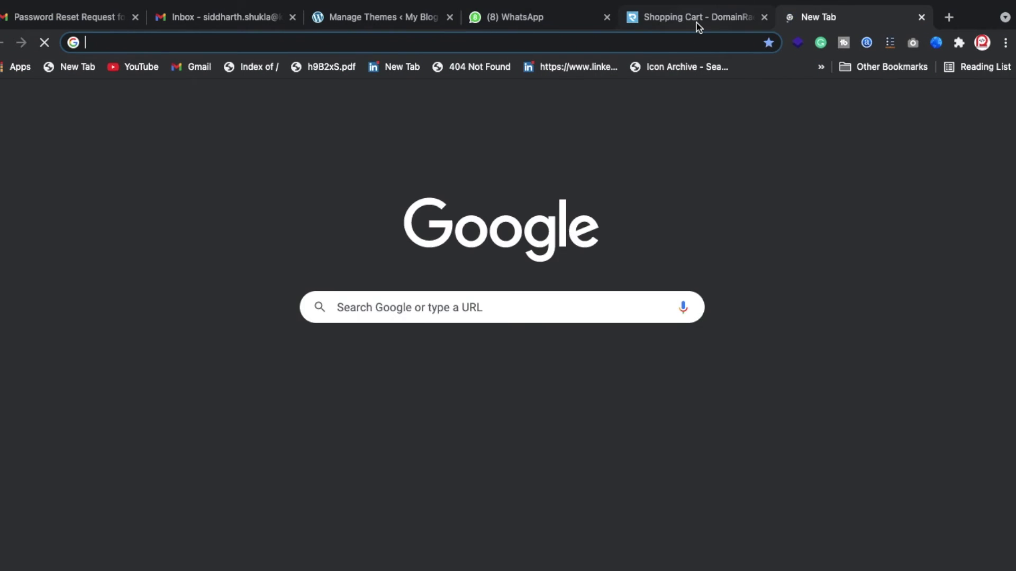
click(696, 22)
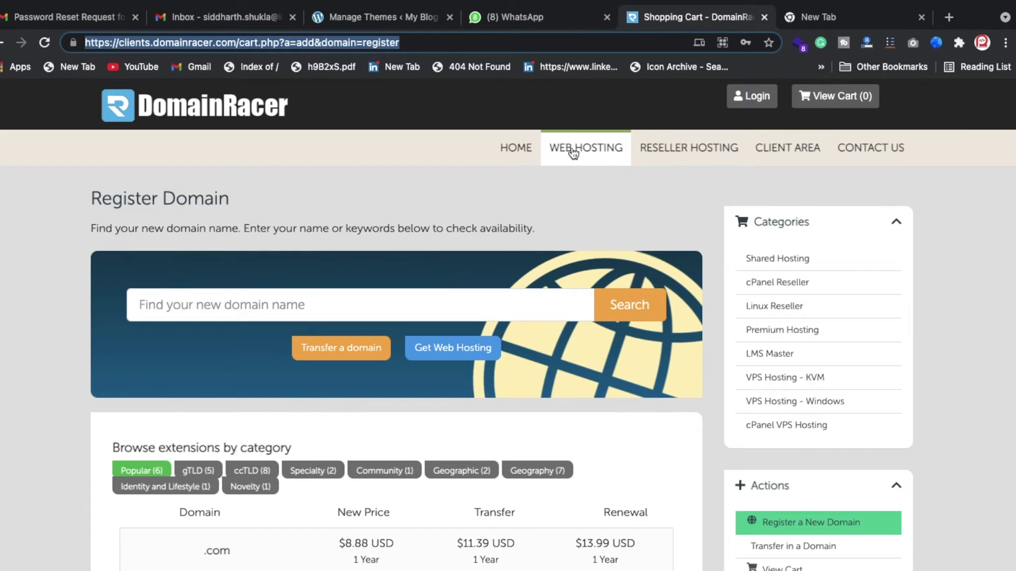
click(257, 117)
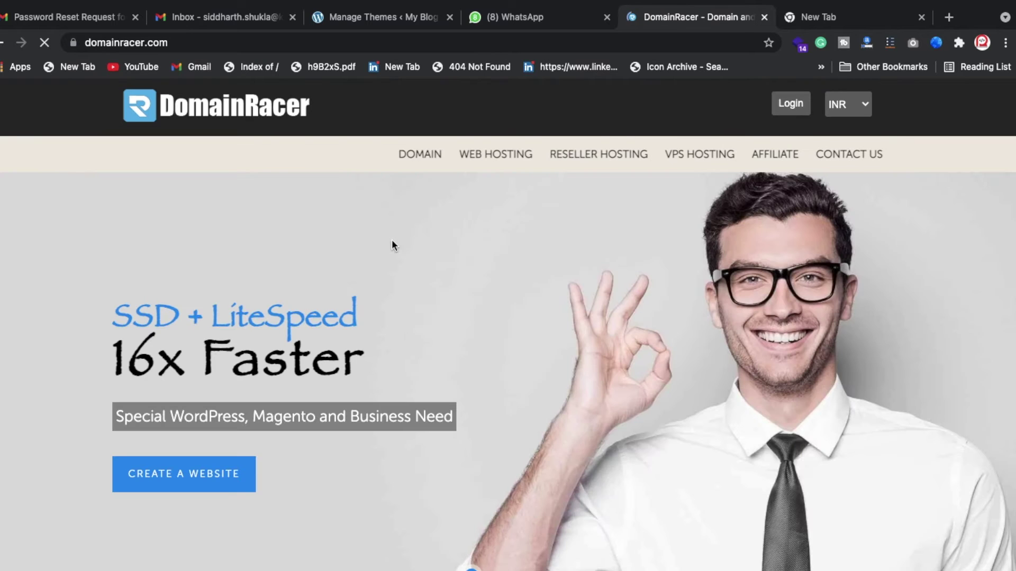
scroll(490, 220, down, 3)
scroll(460, 185, up, 3)
click(430, 158)
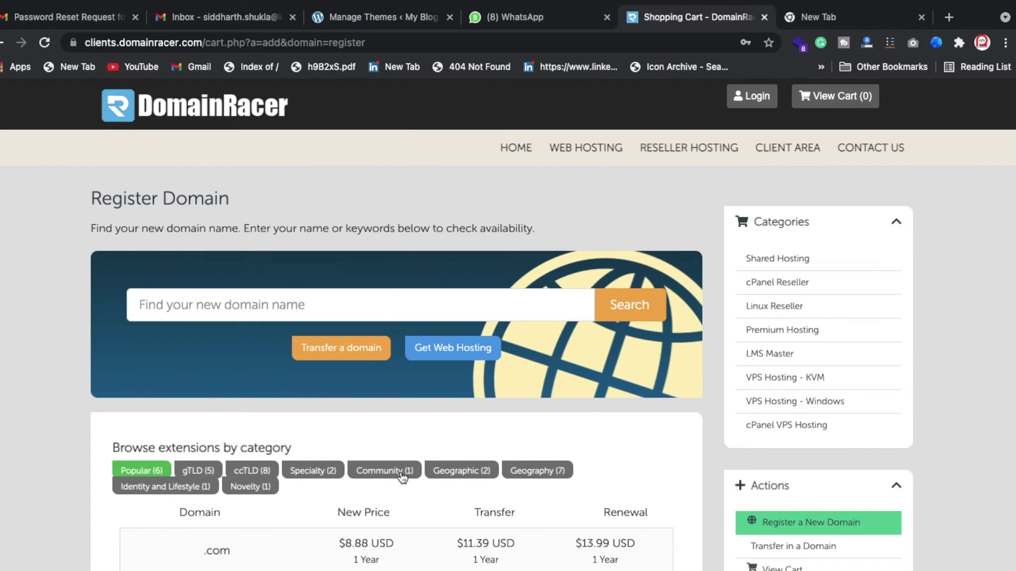
Set the currency on the domain registration page to INR.
scroll(402, 474, down, 5)
click(776, 367)
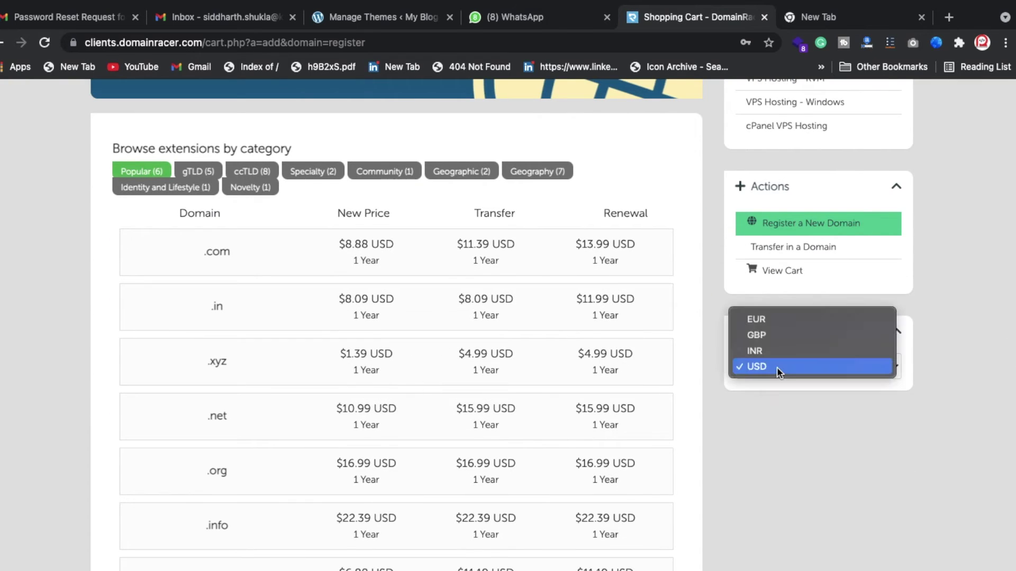
click(782, 349)
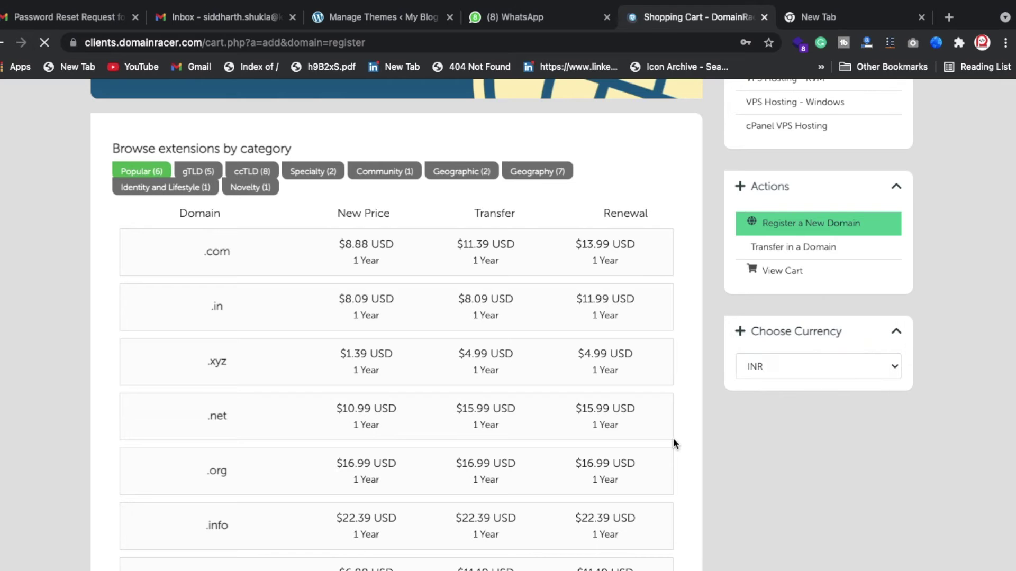
Compare the new, transfer and renewal prices of the popular domain extensions.
scroll(821, 465, down, 2)
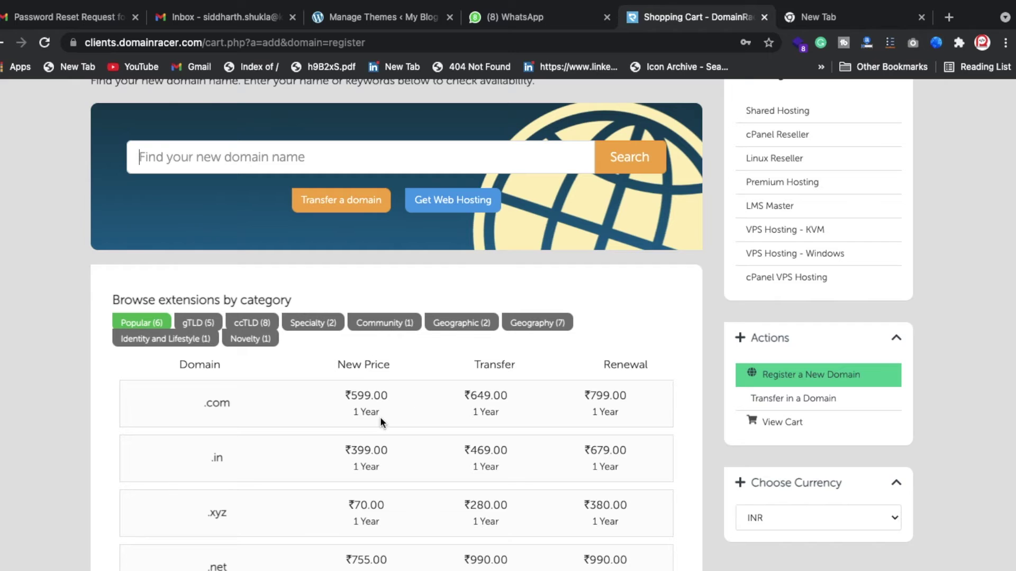
double_click(356, 365)
double_click(507, 365)
double_click(614, 365)
scroll(447, 446, down, 2)
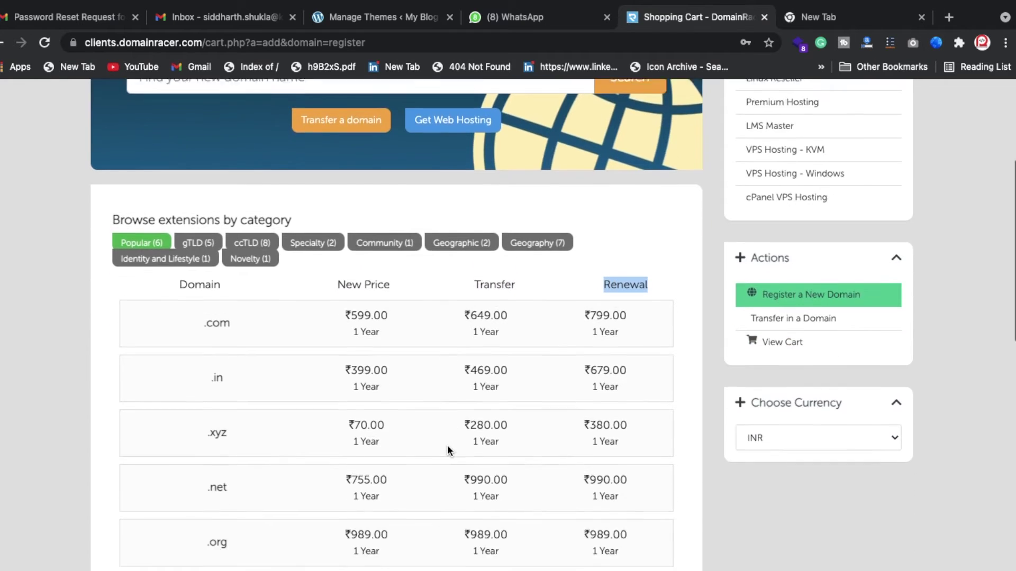
Search for available domain names using "realblogger".
scroll(456, 373, up, 3)
click(334, 179)
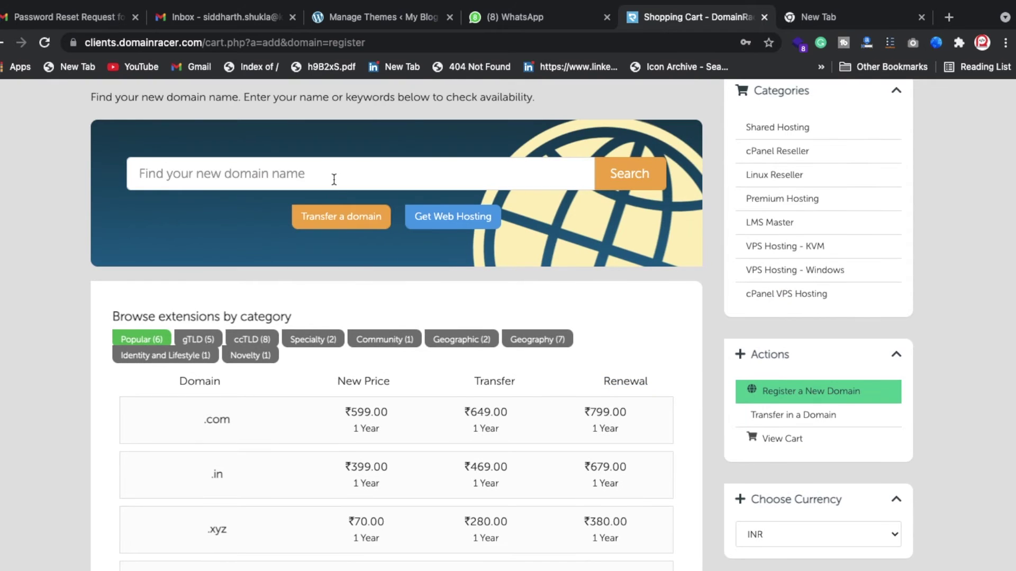
text(real proj)
key(BackSpace)
key(BackSpace)
key(BackSpace)
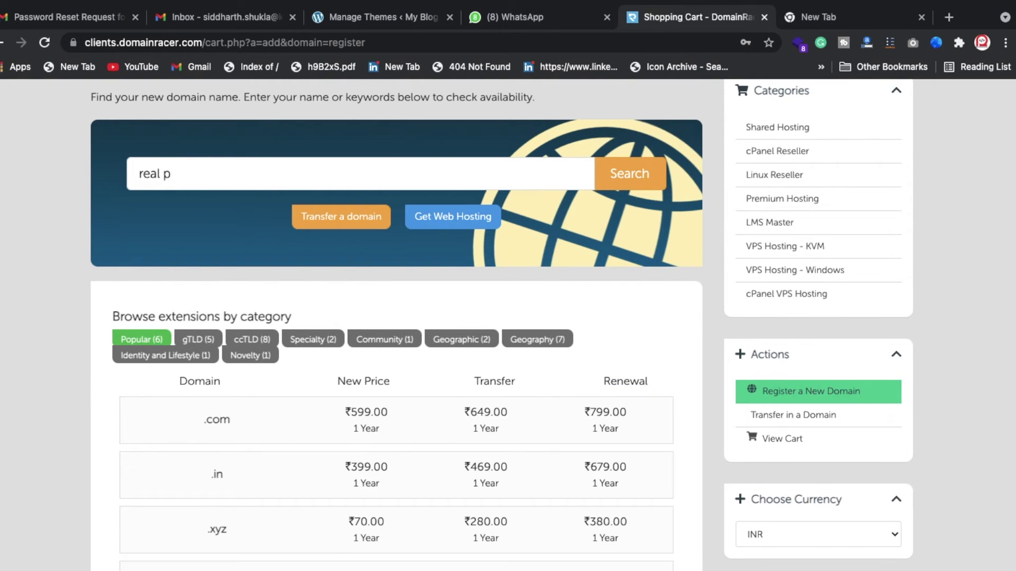
text(blogger)
key(Return)
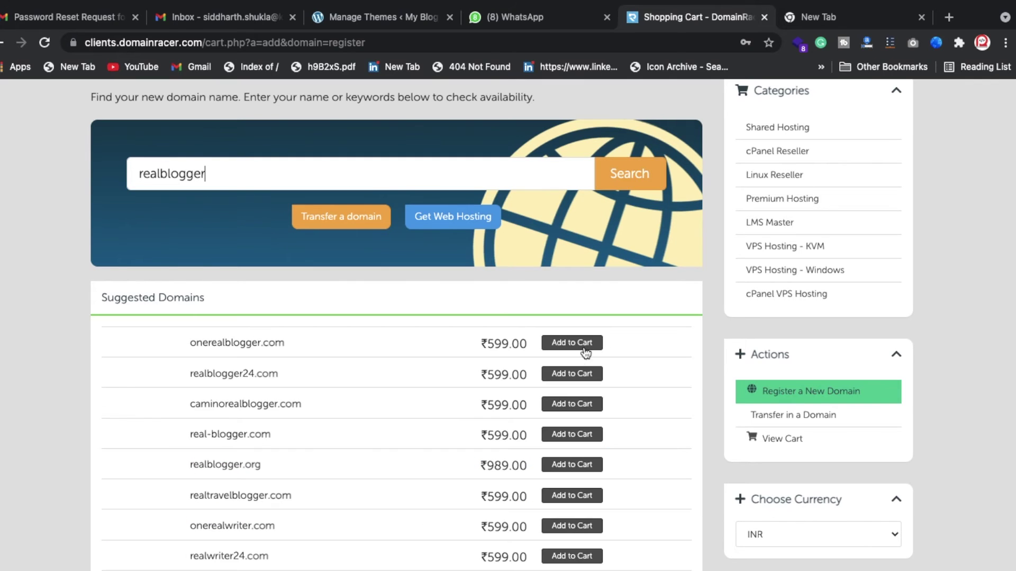
Add onerealblogger.com from the suggested domains to the cart and clear the domain search text.
click(586, 344)
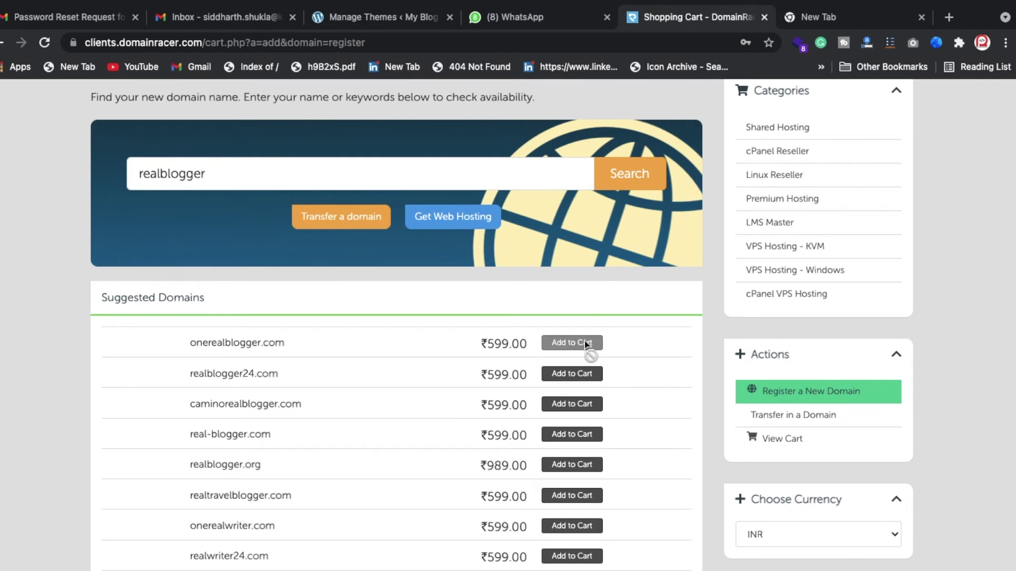
click(430, 181)
key(super+a)
key(BackSpace)
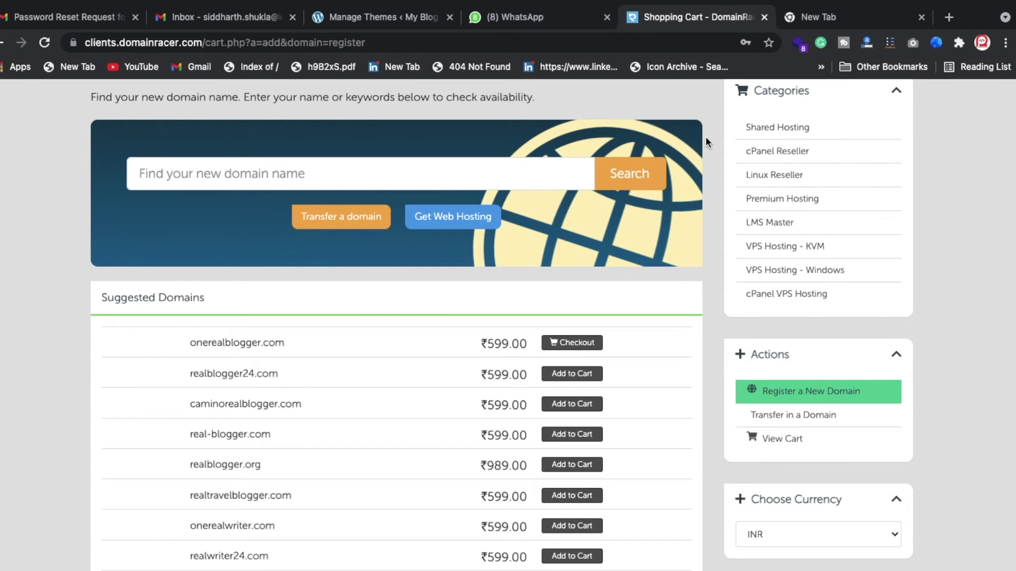
Examine the features and annual prices of the LMS Pro and LMS Ultra plans in the LMS Master category.
scroll(781, 125, up, 1)
scroll(781, 125, up, 2)
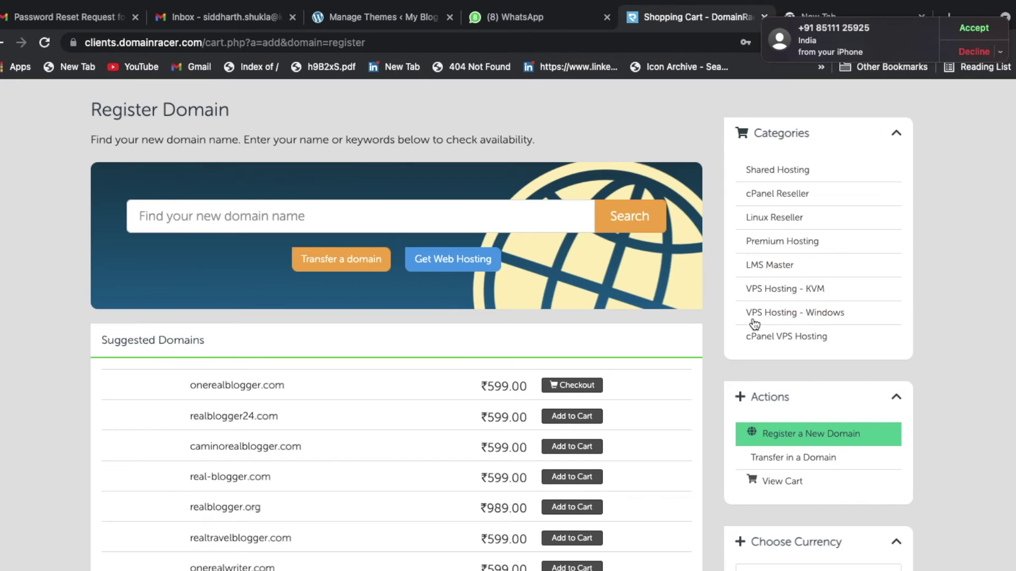
click(785, 269)
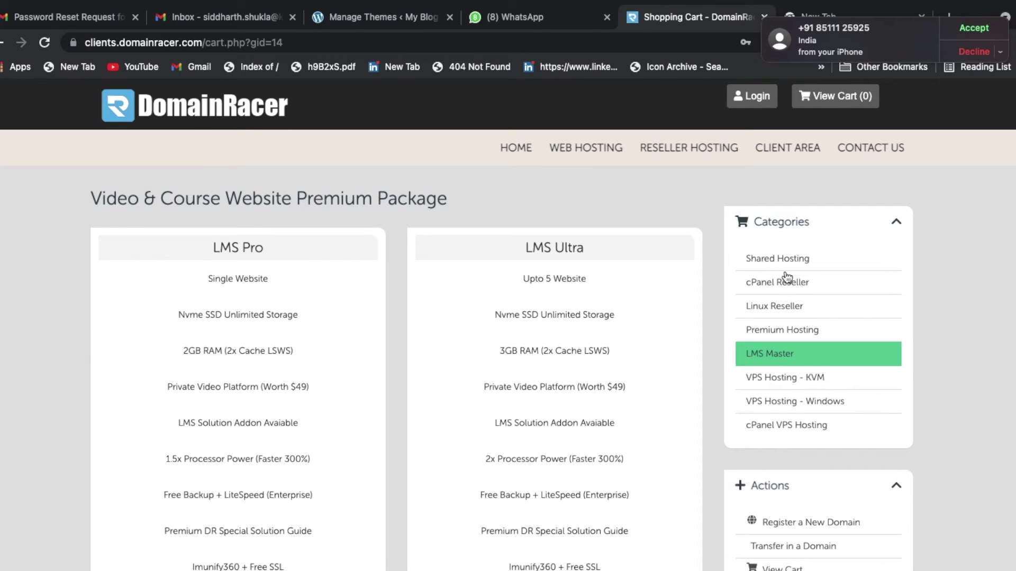
scroll(713, 415, down, 5)
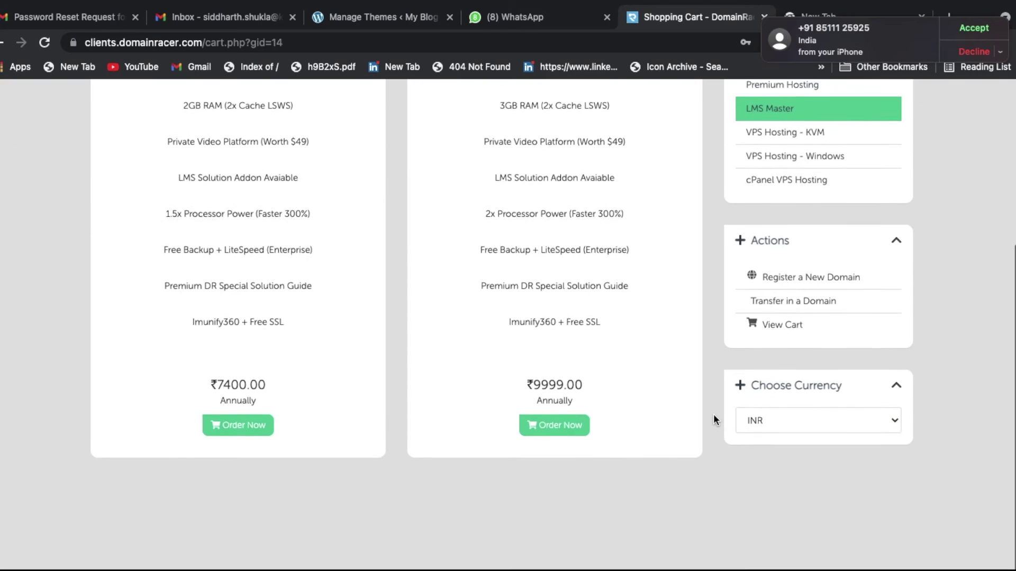
double_click(251, 392)
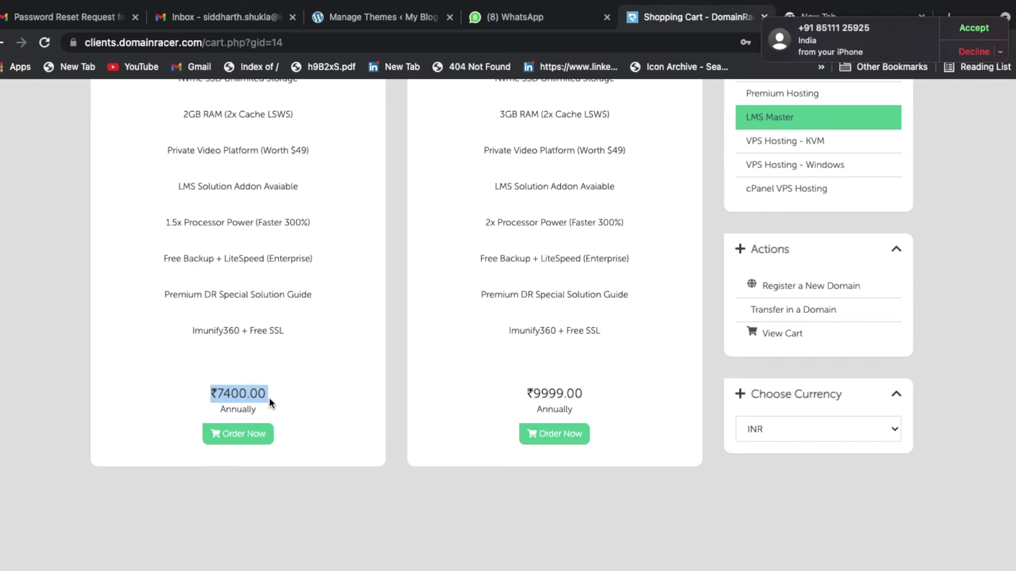
scroll(270, 398, up, 3)
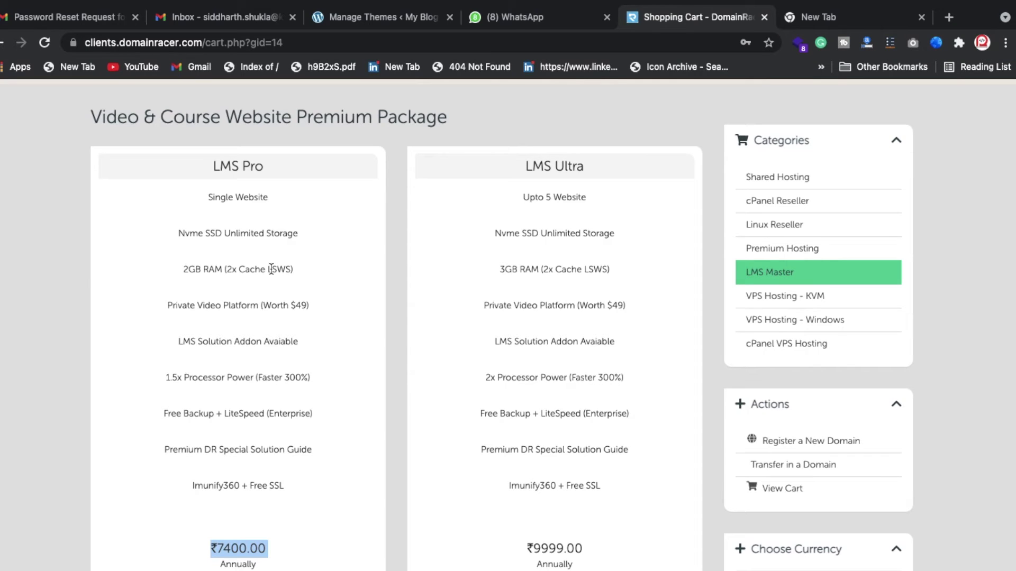
triple_click(539, 197)
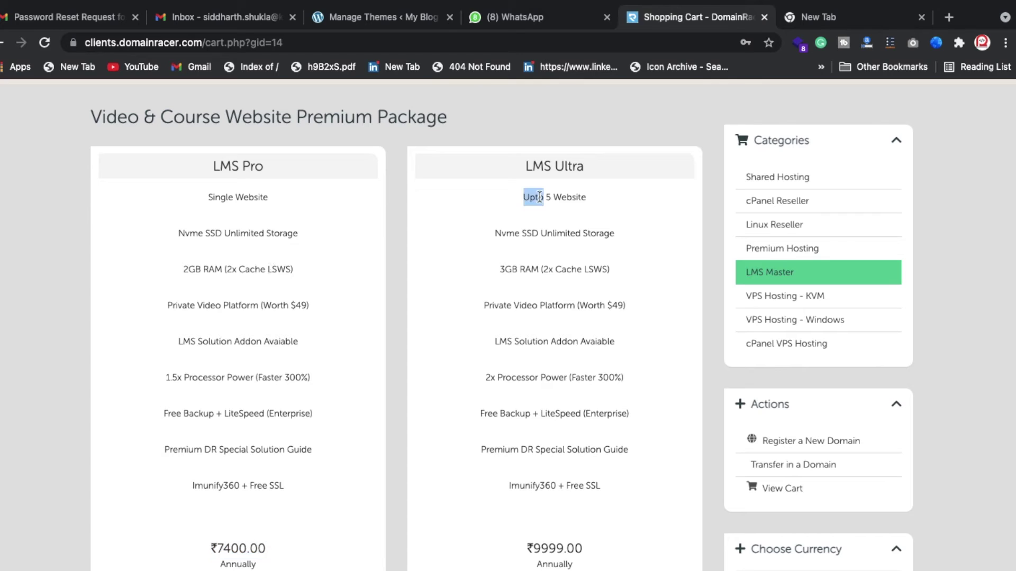
Order the Basic shared hosting plan for onerealblogger.com from the cart, keeping the annual billing cycle.
click(789, 176)
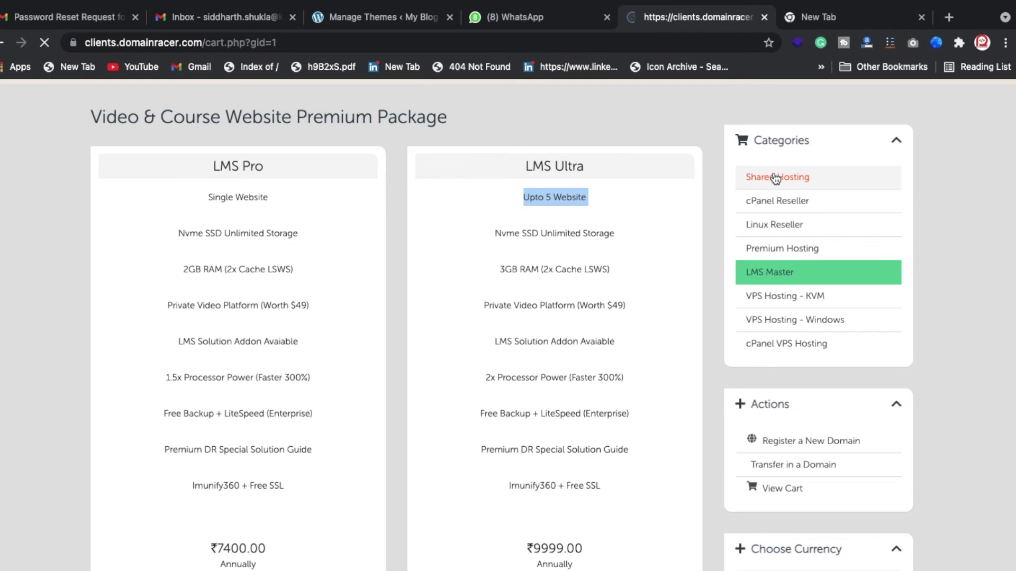
scroll(599, 331, down, 3)
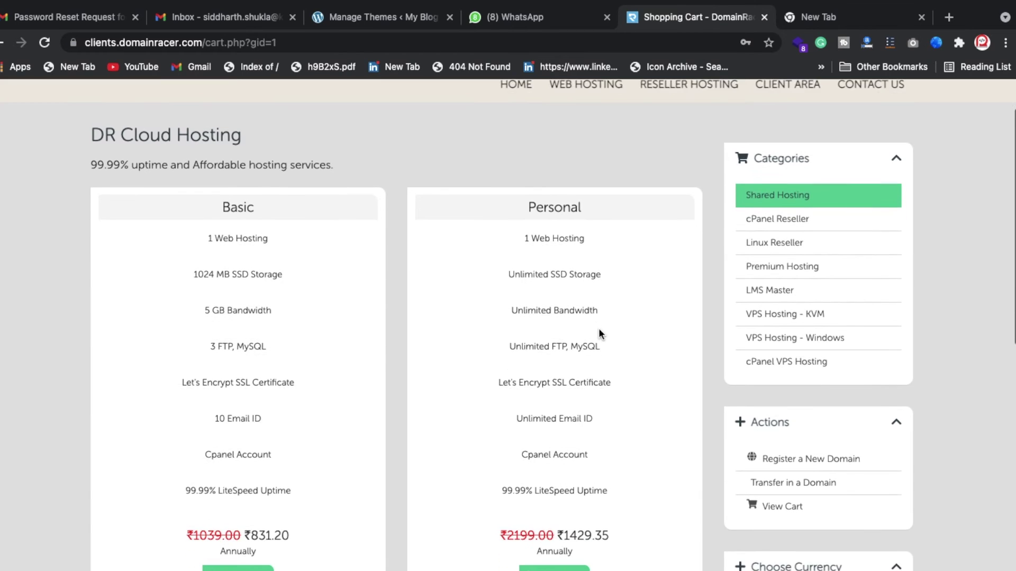
scroll(384, 512, down, 2)
click(272, 505)
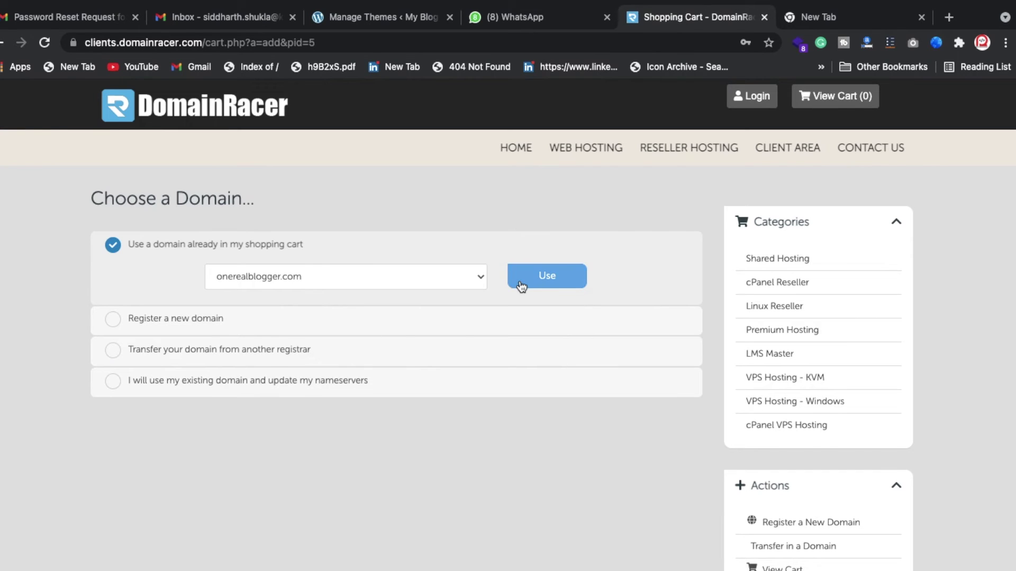
click(548, 281)
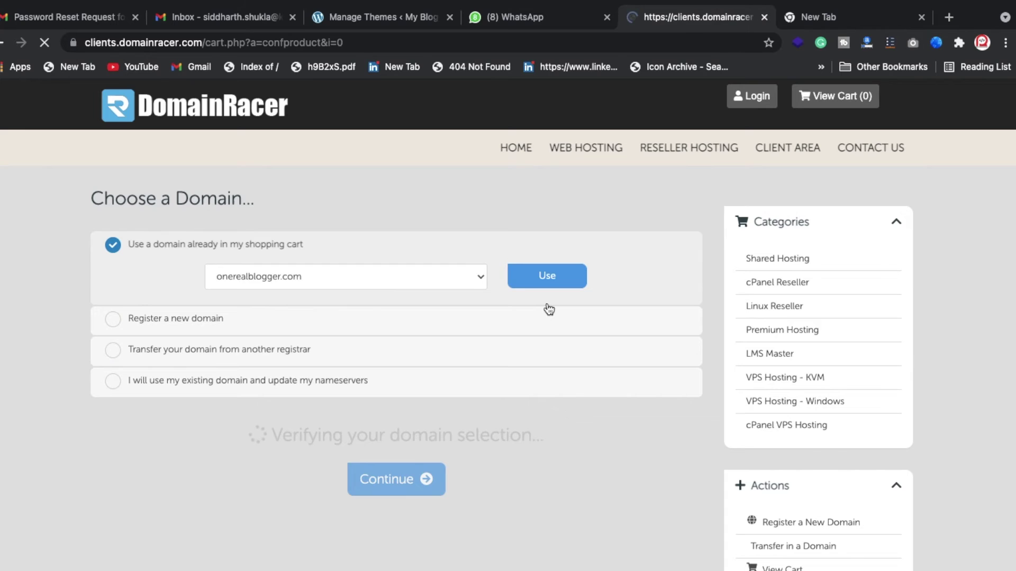
scroll(548, 417, down, 2)
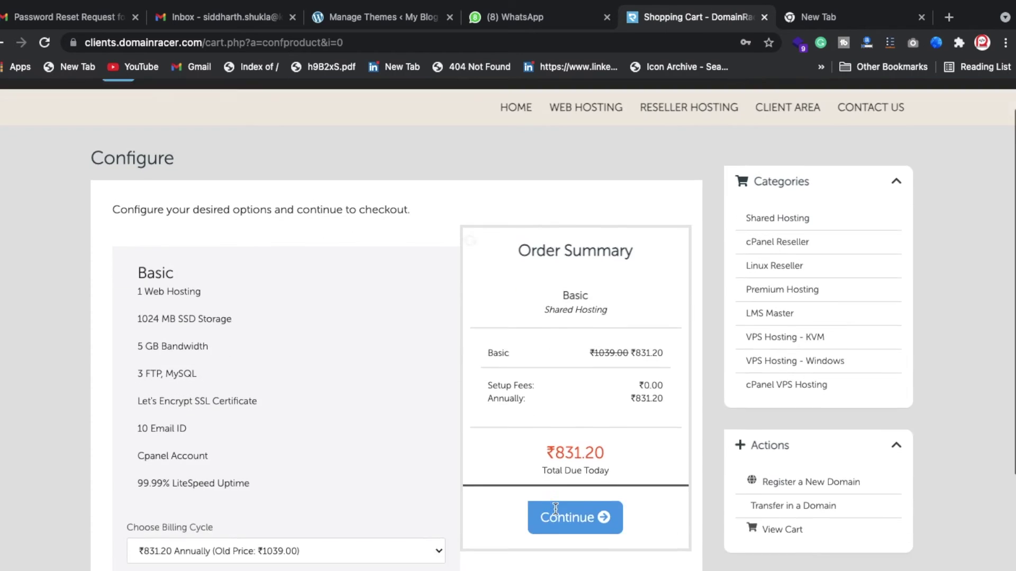
click(574, 455)
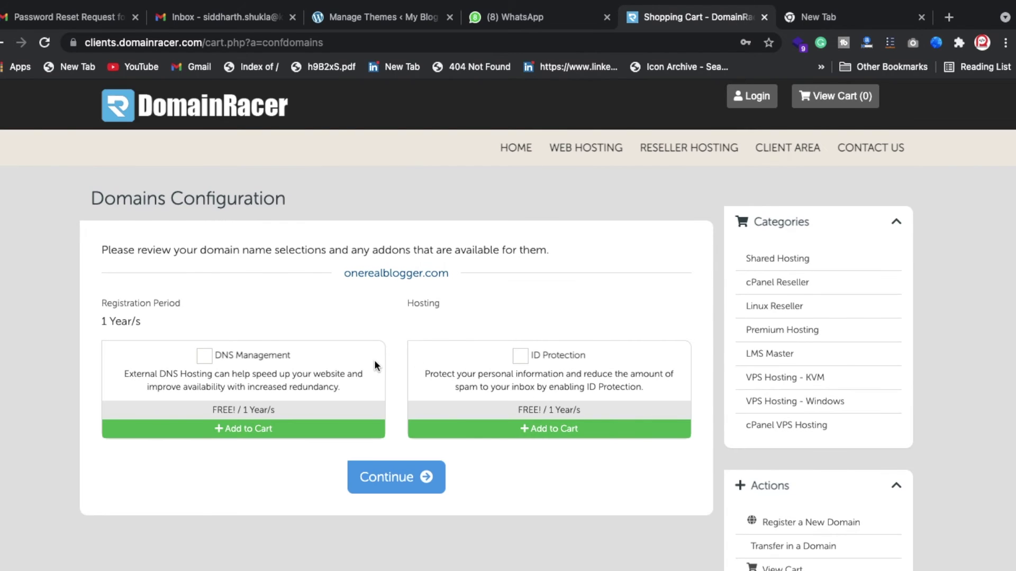
Add the DNS Management and ID Protection addons to the domain and continue to the cart review.
click(204, 355)
click(521, 350)
click(423, 478)
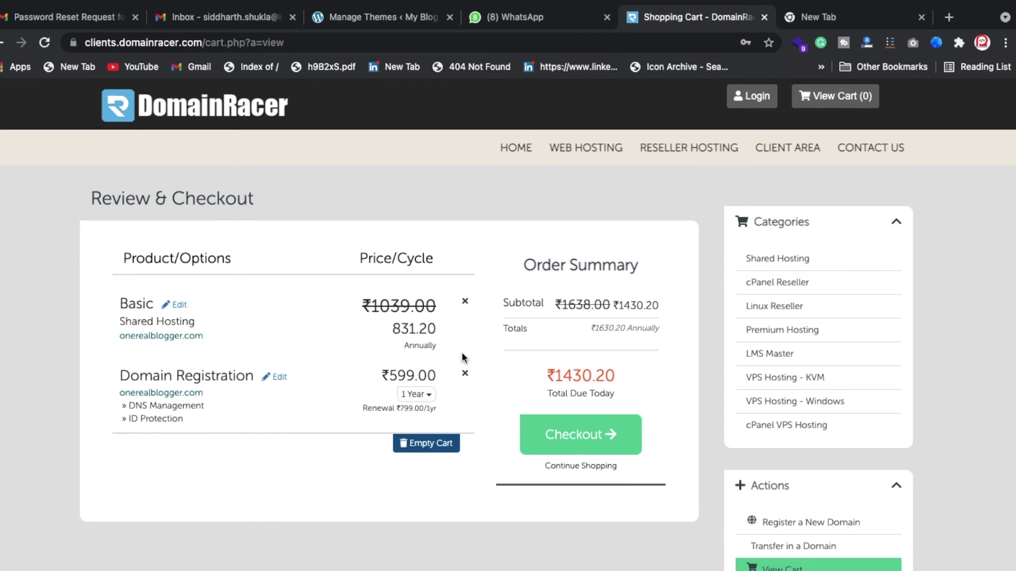
Check the total due for the hosting and domain order in the order summary.
double_click(579, 376)
click(630, 377)
triple_click(558, 376)
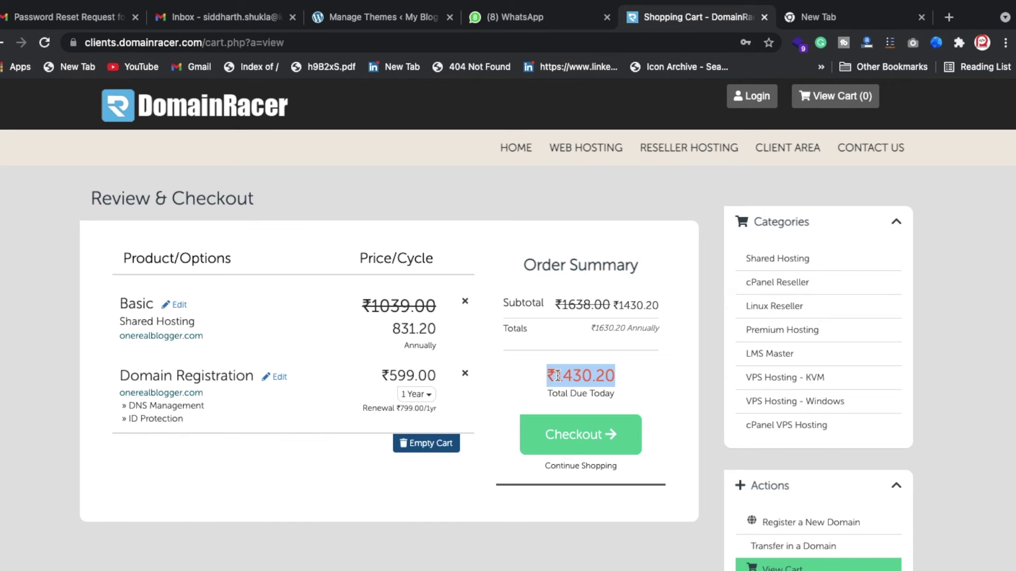
Examine the features and annual prices of all the shared hosting plans from Basic to Advanced.
click(762, 258)
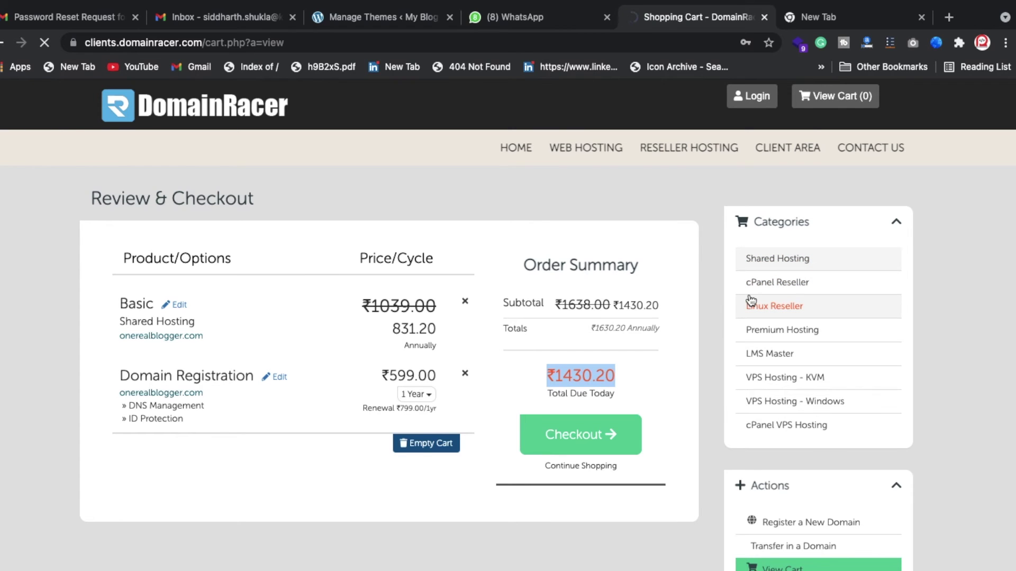
scroll(666, 394, down, 3)
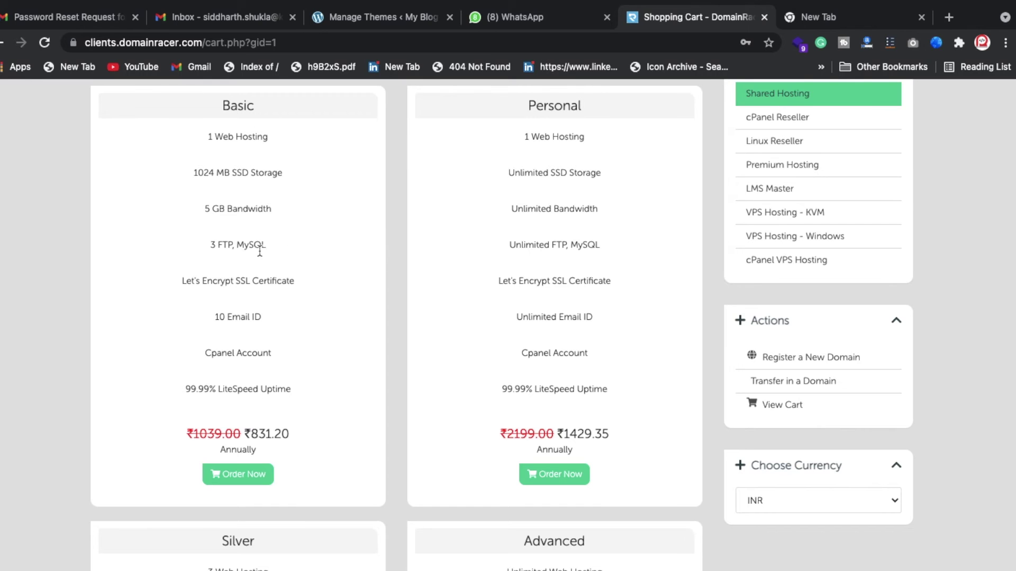
scroll(275, 366, down, 4)
scroll(519, 415, down, 5)
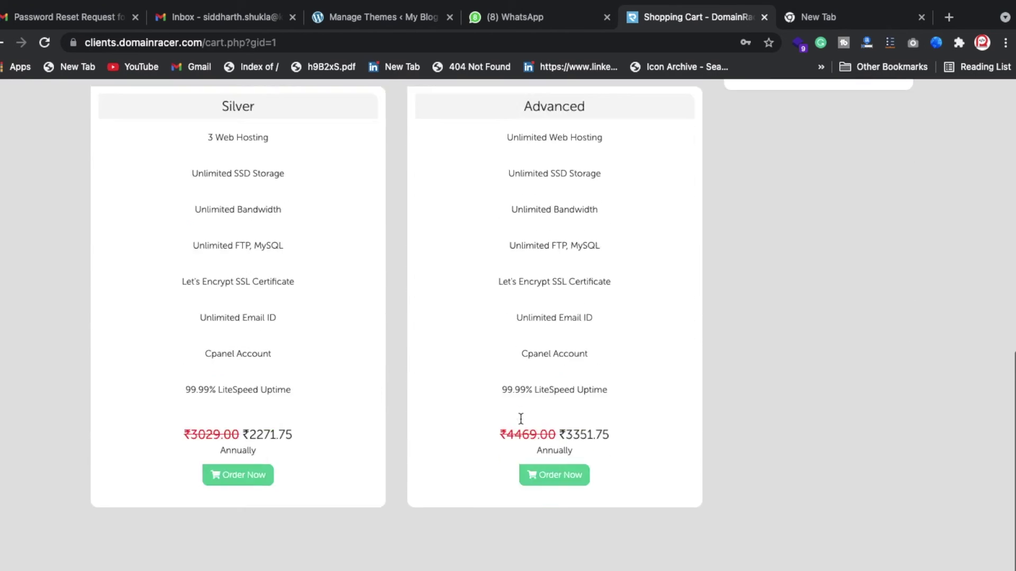
Examine the annual price, hosting limit and storage of the Advanced shared hosting plan.
double_click(573, 394)
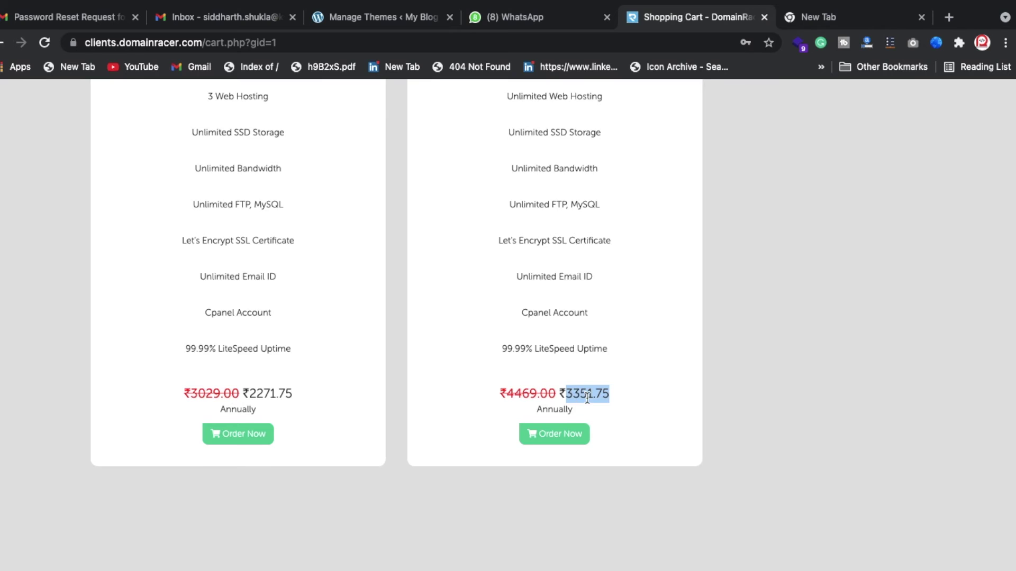
scroll(586, 396, up, 3)
triple_click(569, 246)
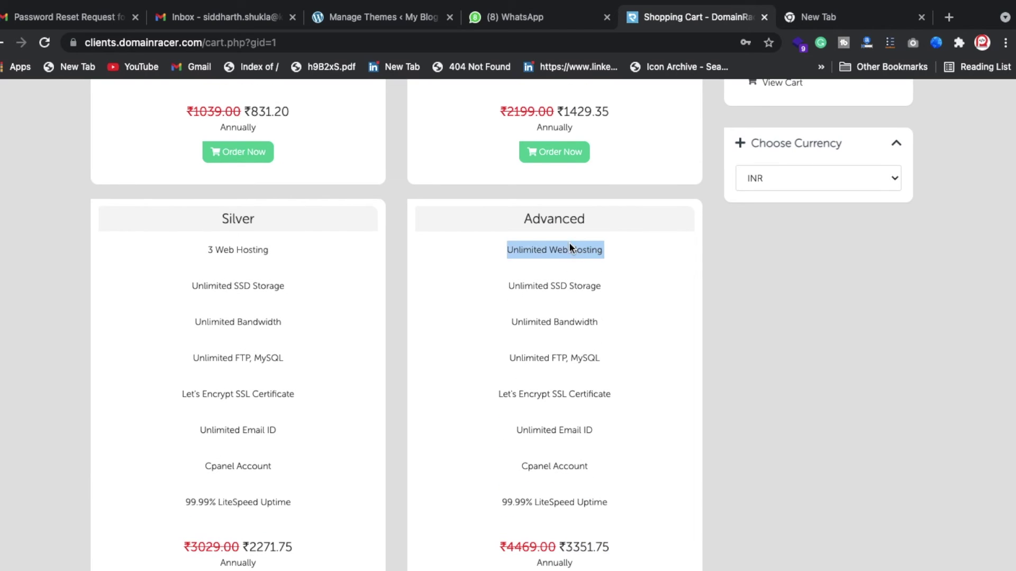
triple_click(554, 285)
click(548, 309)
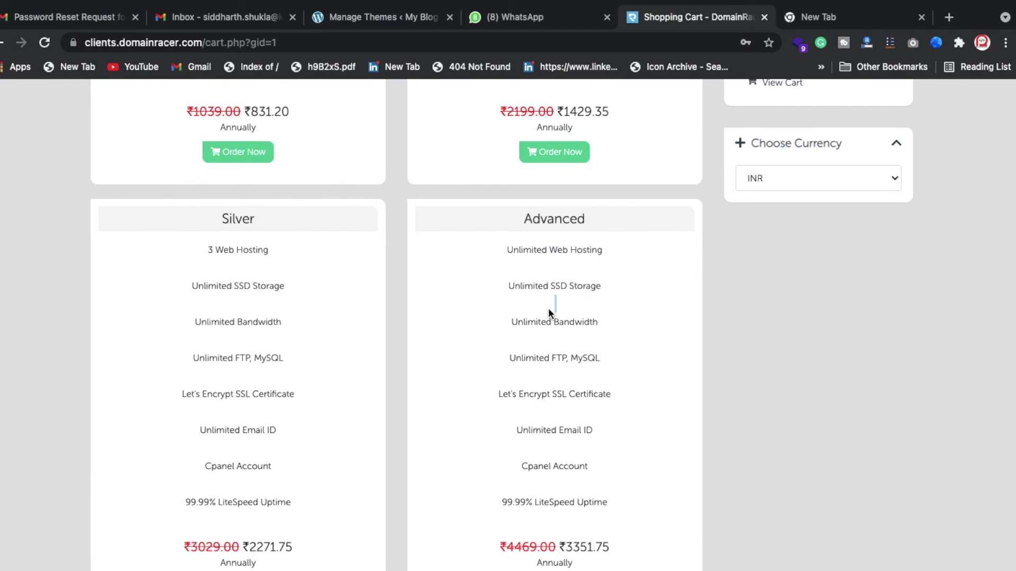
scroll(548, 311, up, 10)
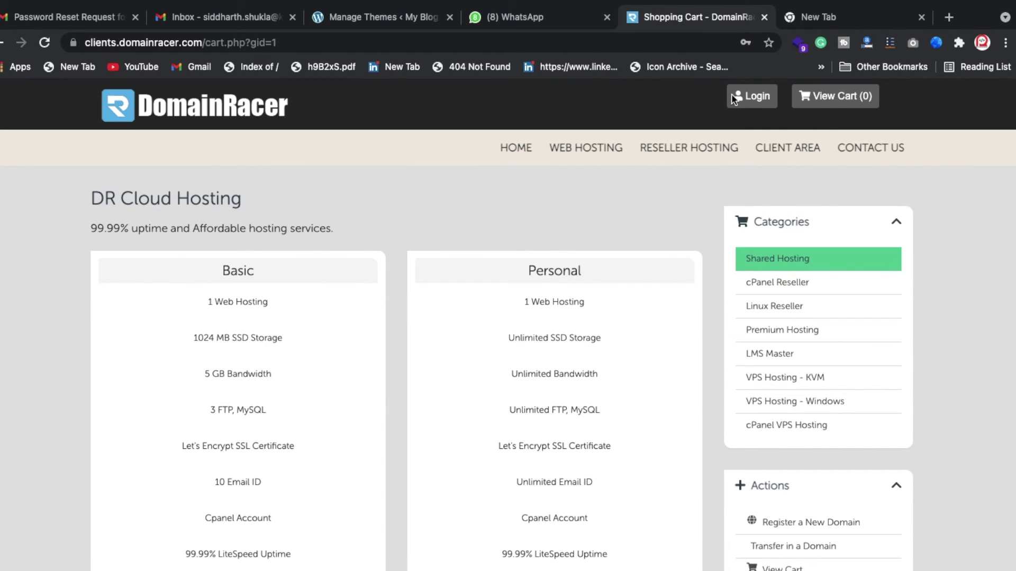
Log in to the hosting client account with the saved credentials and close the empty browser tab.
click(751, 96)
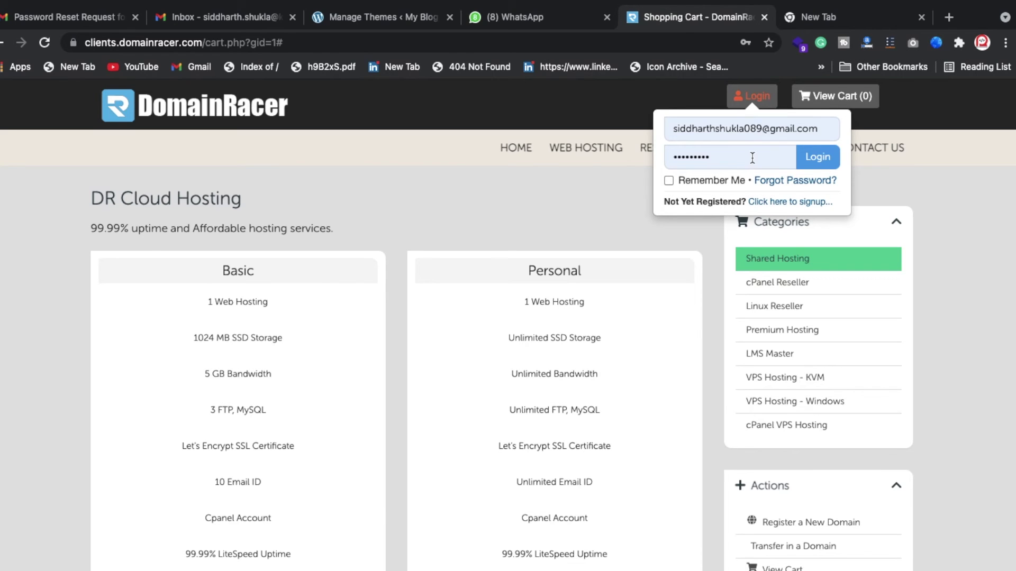
click(817, 157)
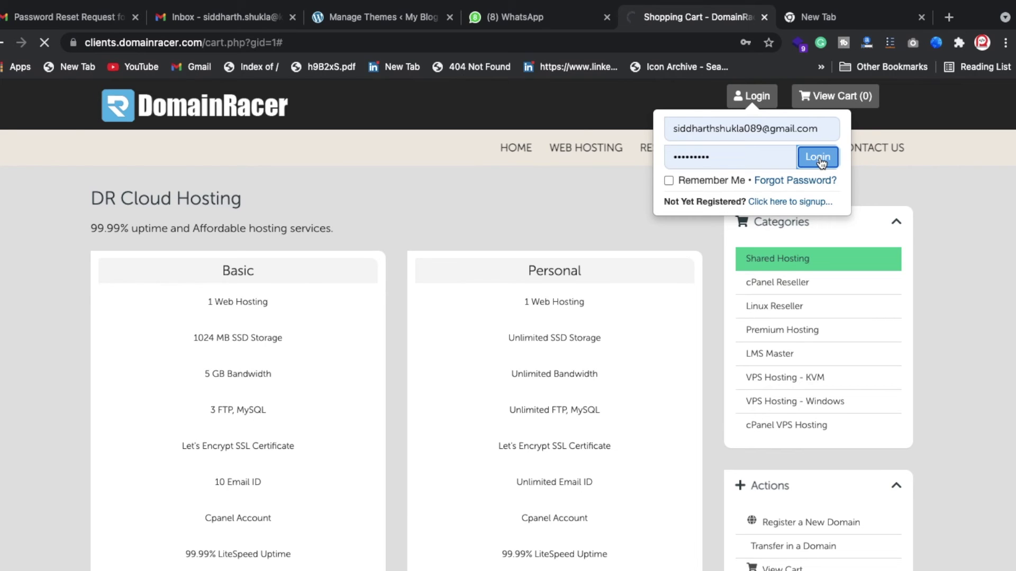
click(830, 20)
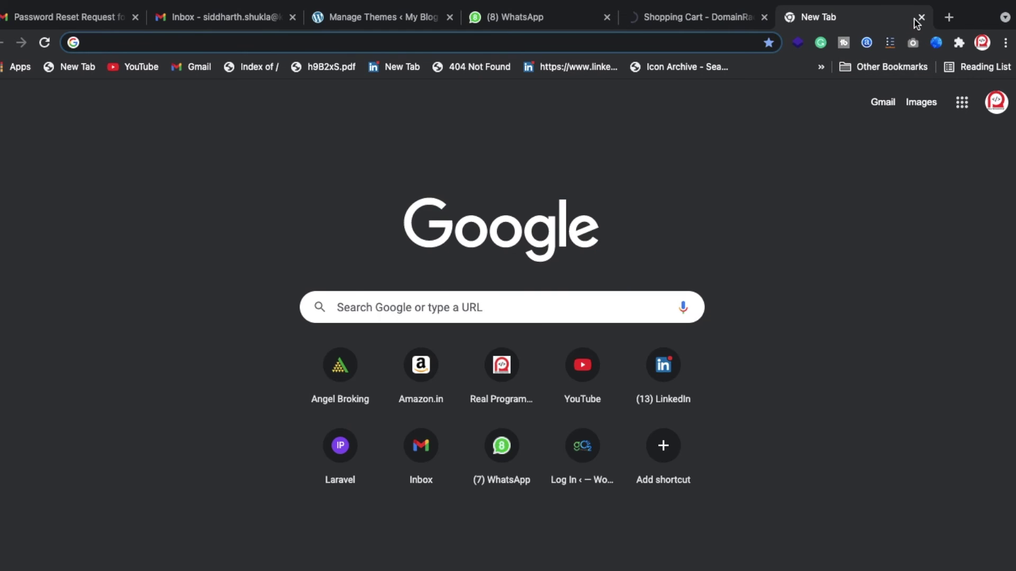
click(921, 20)
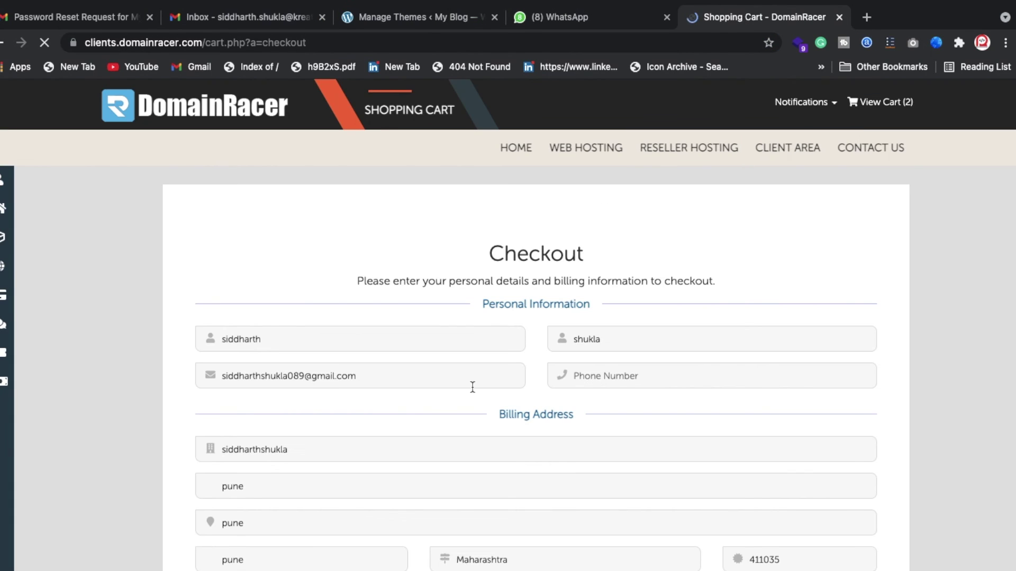
Leave the checkout for the site's home page and open the services list in the client area.
click(512, 153)
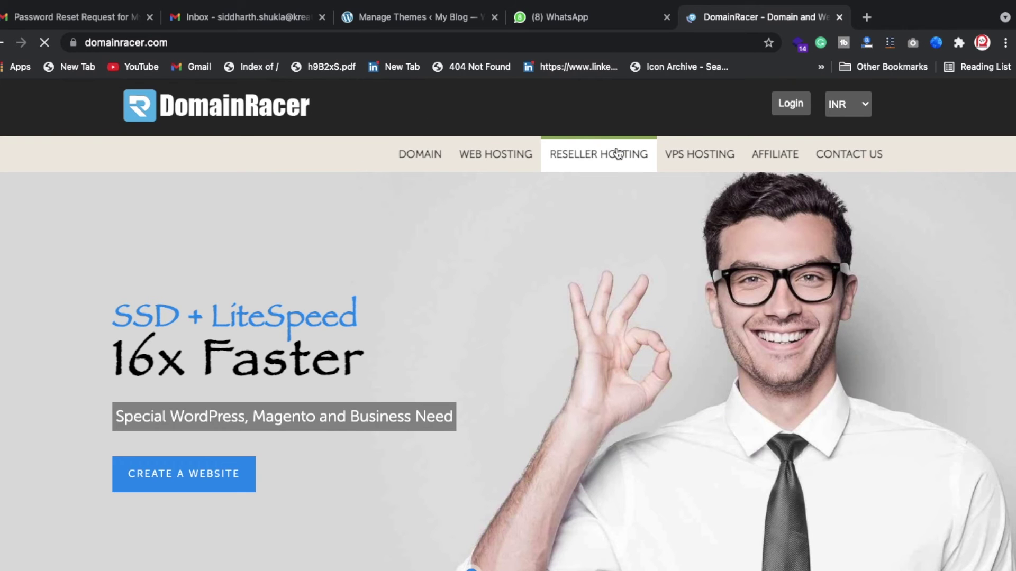
click(798, 110)
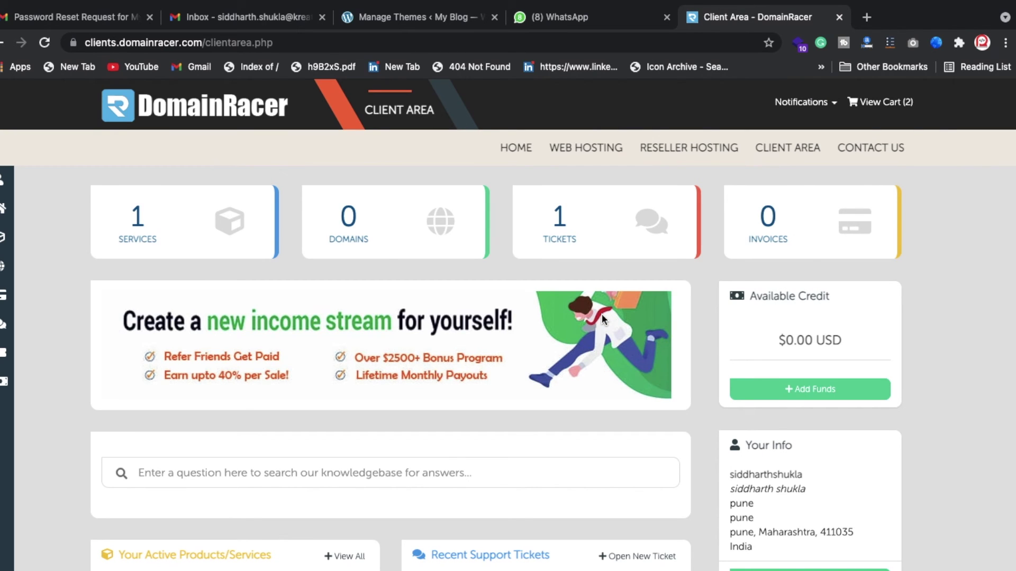
click(205, 246)
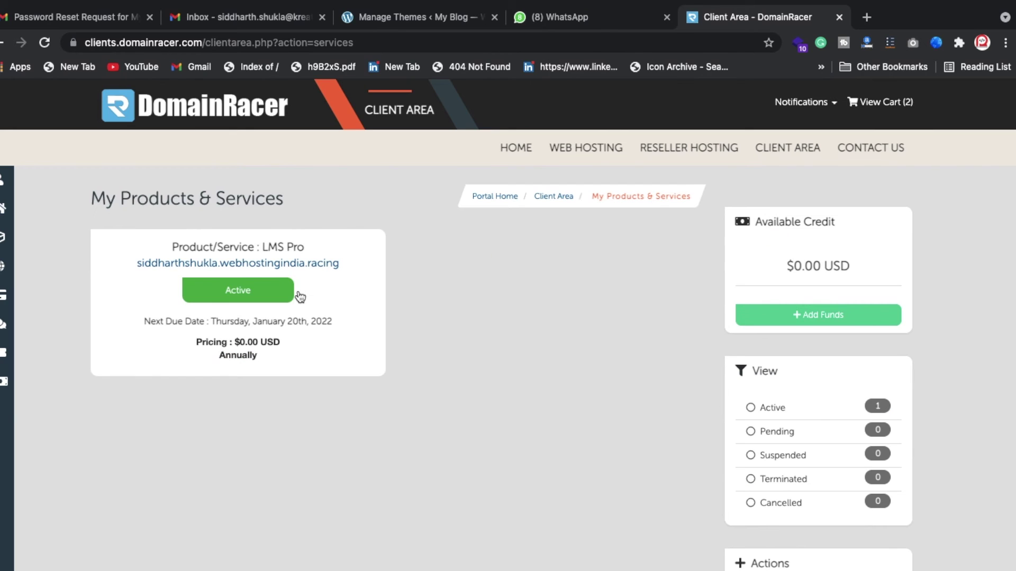
Open the website of the LMS Pro service and look through its blog home page.
click(286, 264)
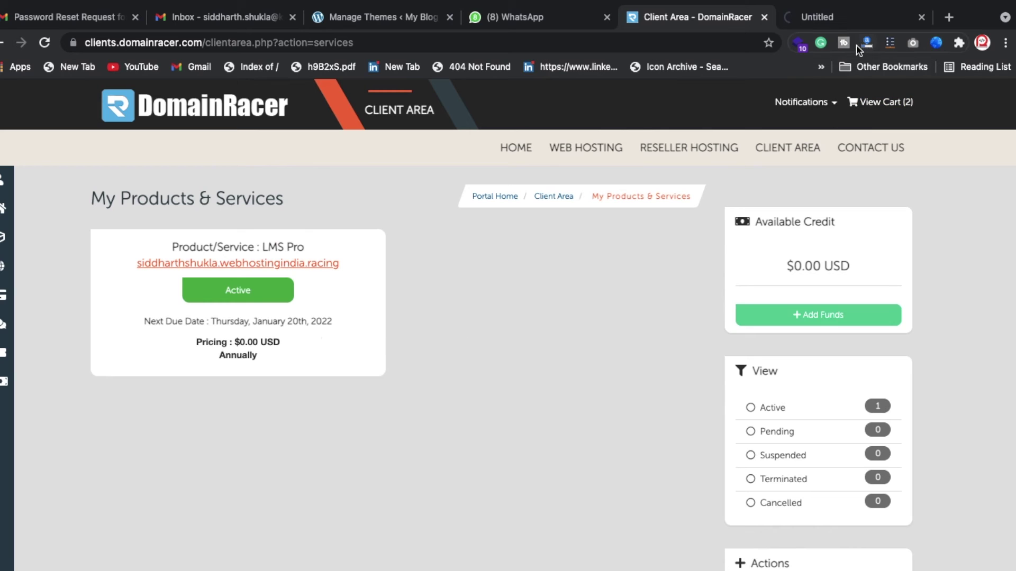
click(843, 21)
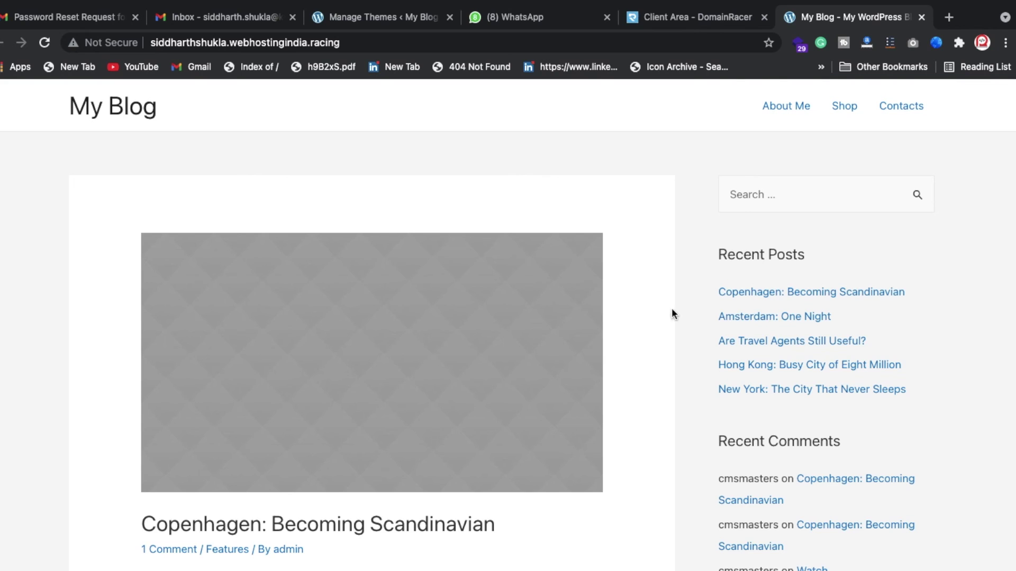
scroll(688, 345, down, 20)
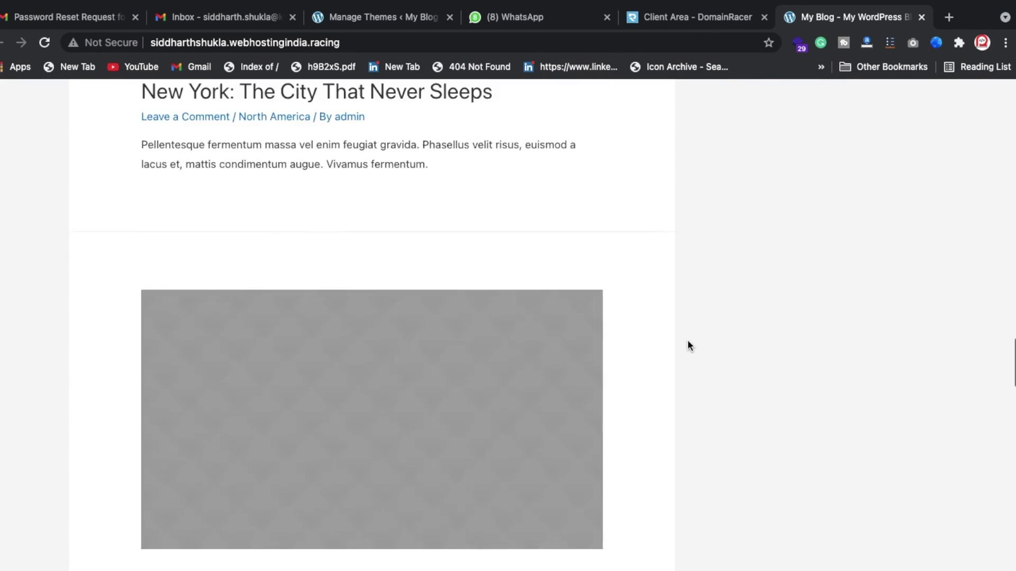
scroll(688, 345, down, 5)
scroll(688, 345, up, 20)
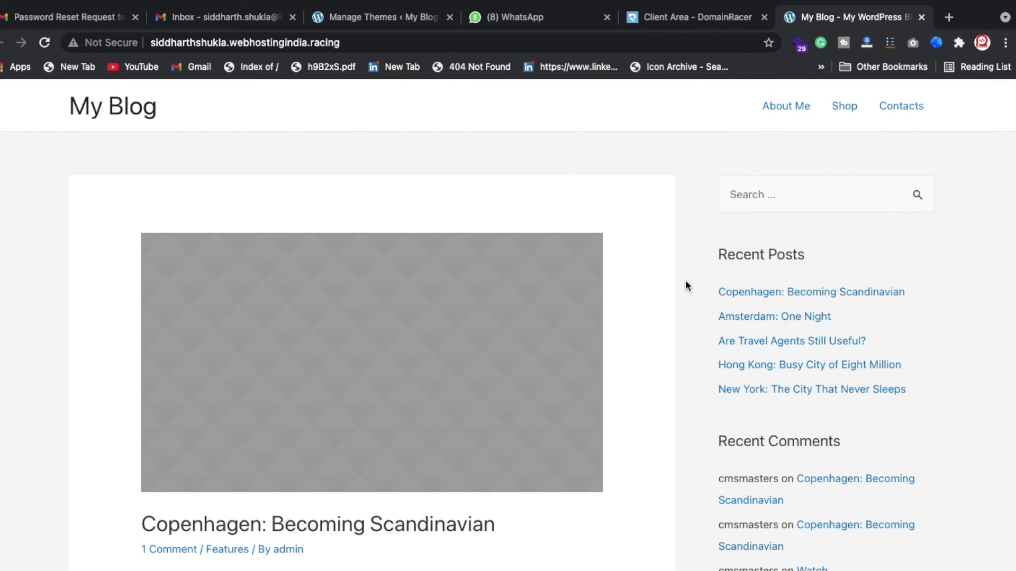
Open domainracer.com in a new browser tab and go to its Contact Us support ticket form.
click(675, 21)
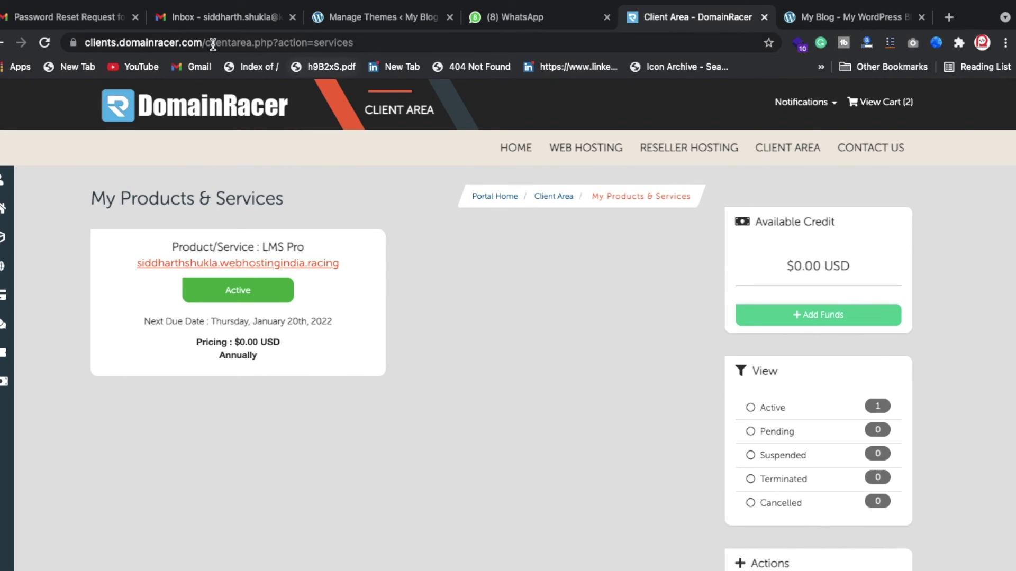
click(165, 41)
double_click(165, 41)
key(ctrl+c)
key(ctrl+t)
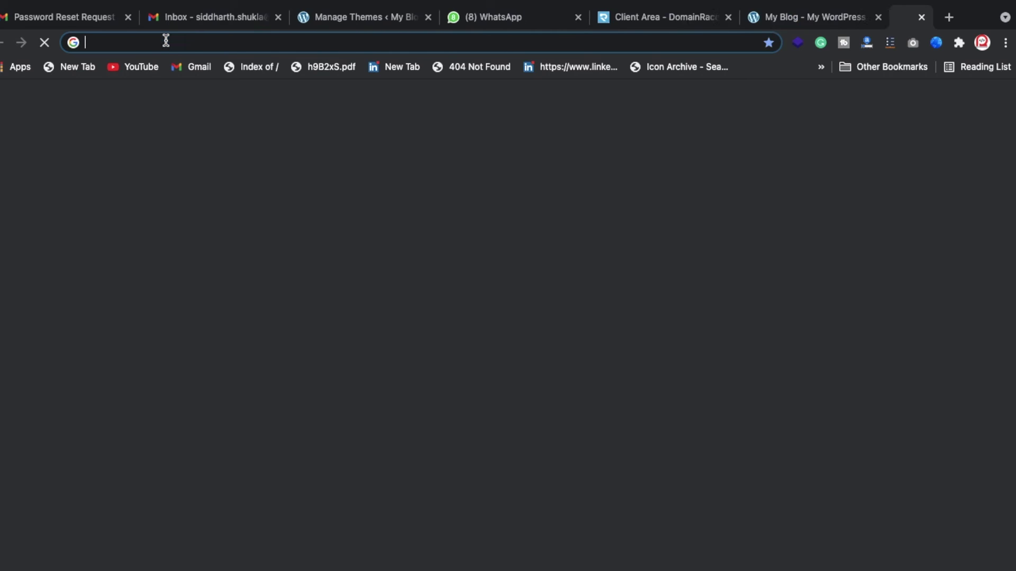
key(ctrl+v)
text(.com)
key(Return)
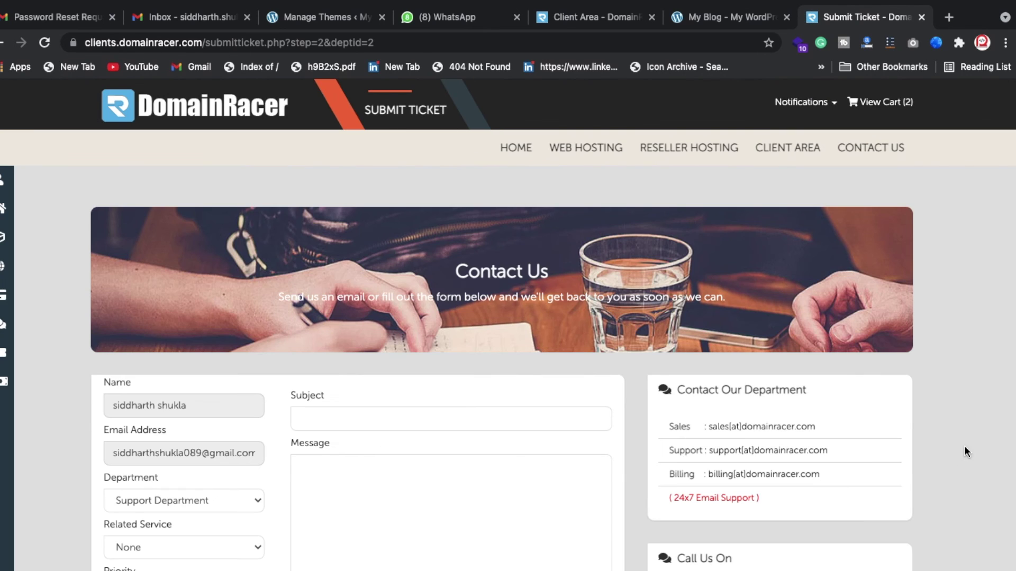
Examine the ticket form and the department e-mail and phone support details on the Contact Us page.
scroll(1000, 449, down, 10)
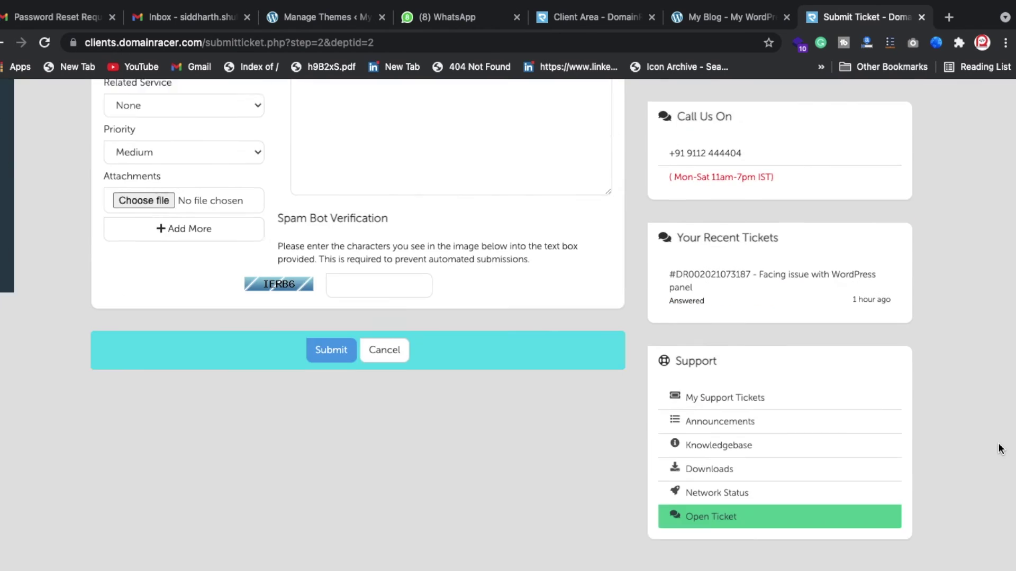
scroll(1000, 448, up, 2)
scroll(1000, 449, up, 1)
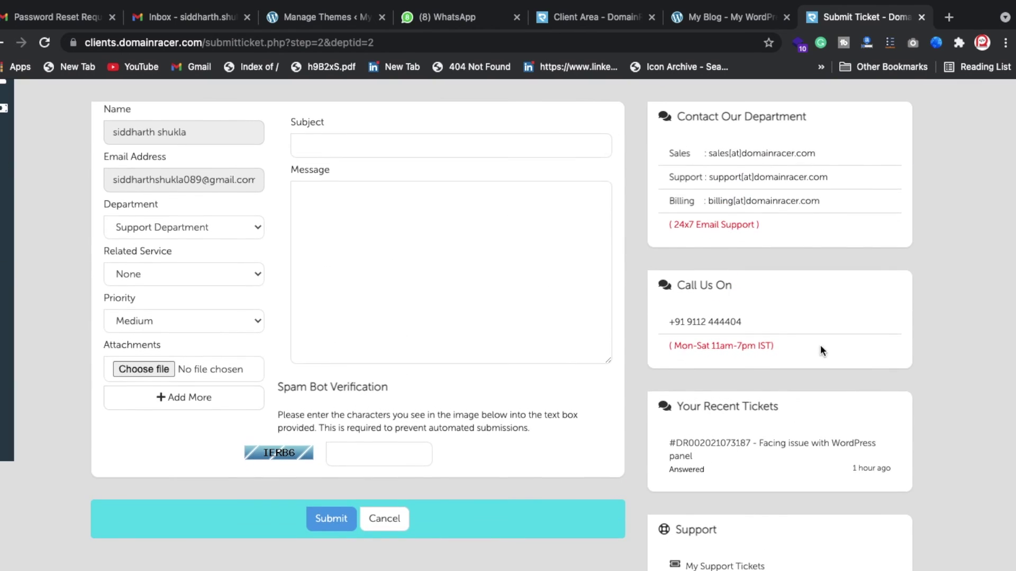
triple_click(702, 319)
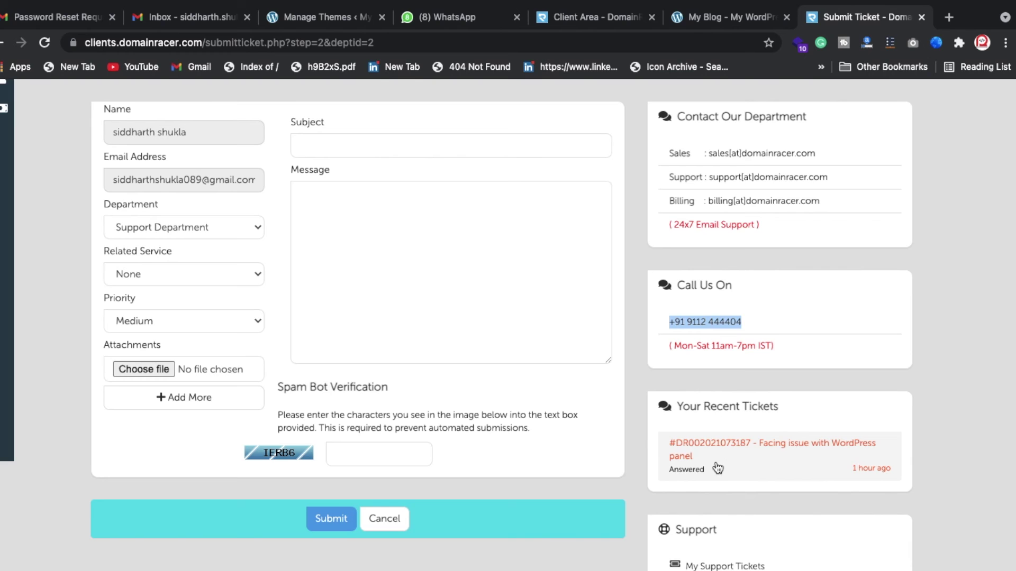
scroll(836, 239, up, 1)
scroll(835, 239, up, 5)
Return to the DomainRacer home page, open the live support chat to view it, and close it again.
click(170, 107)
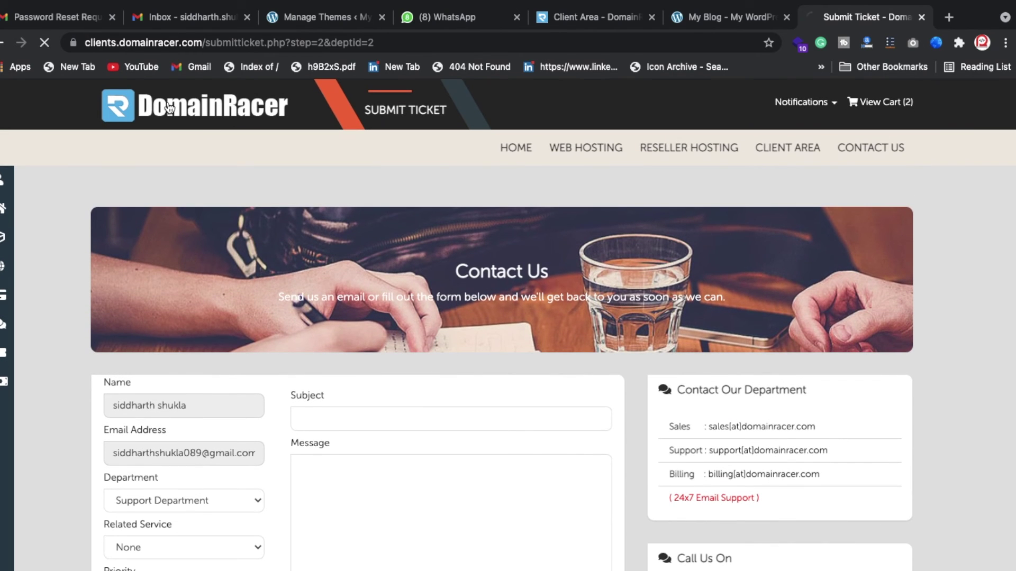
scroll(905, 566, down, 12)
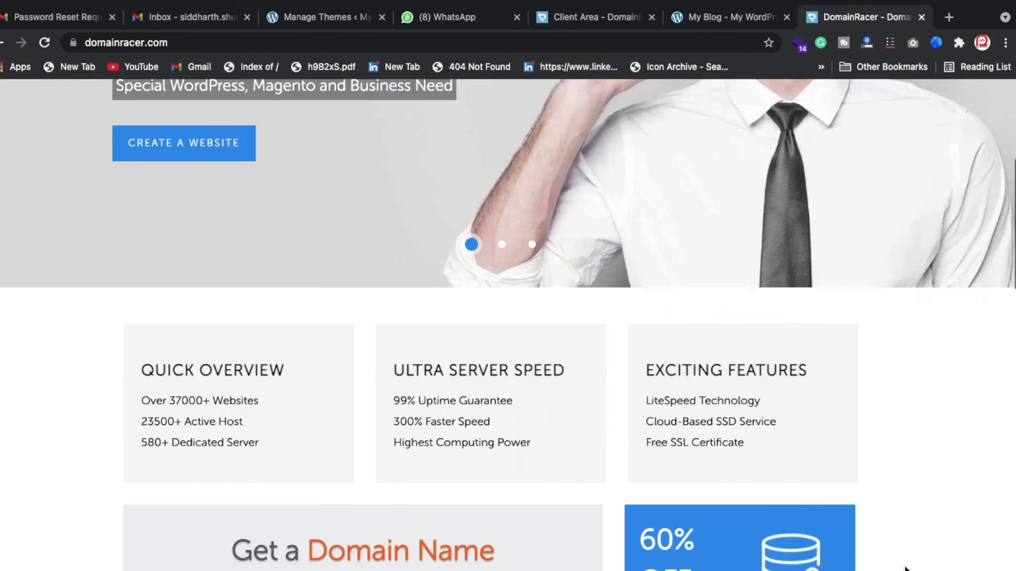
scroll(905, 569, down, 10)
click(862, 567)
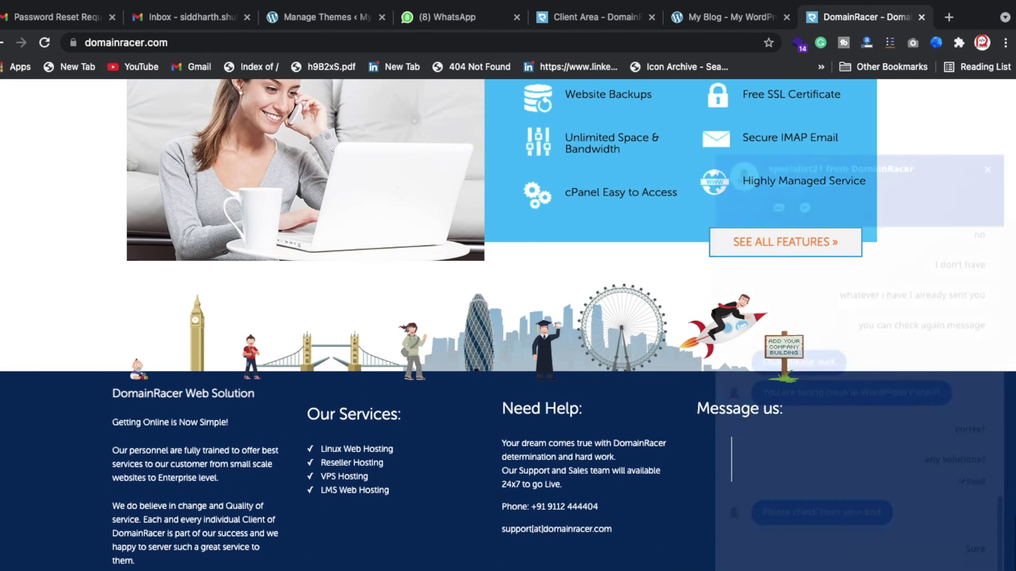
click(933, 569)
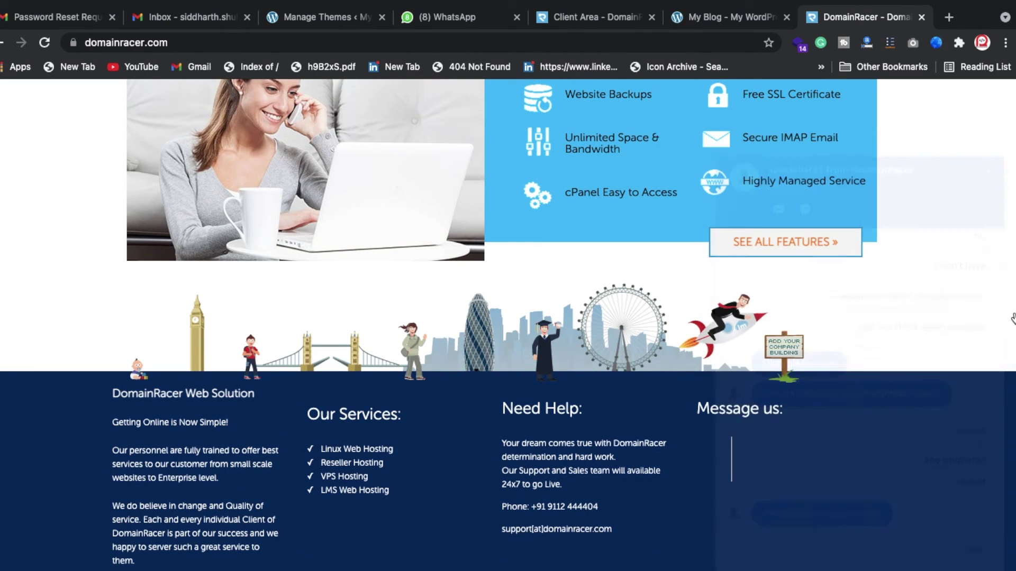
scroll(826, 316, up, 20)
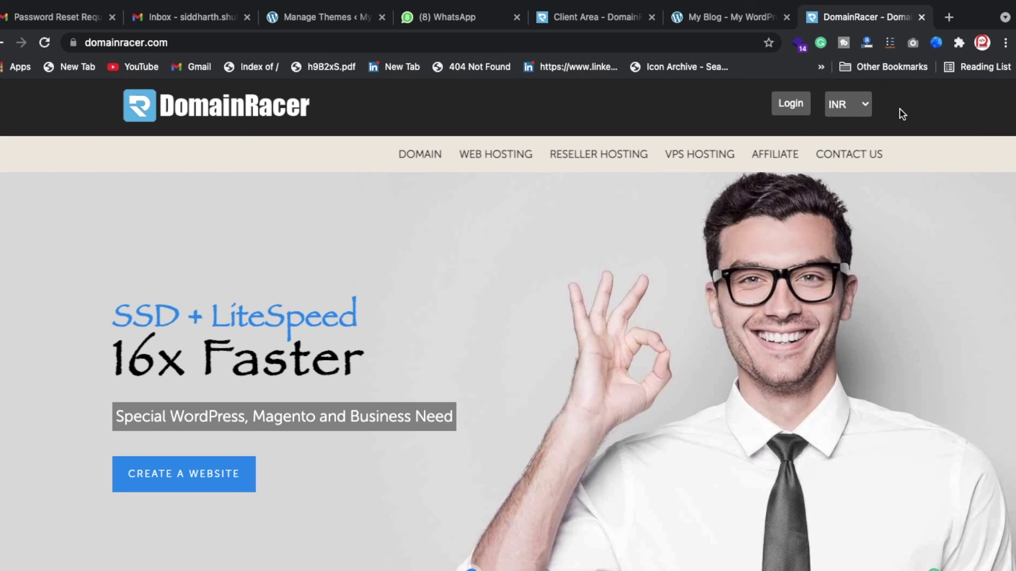
Close the extra DomainRacer tab and view the blog's front page and its WordPress Themes admin page.
key(super+w)
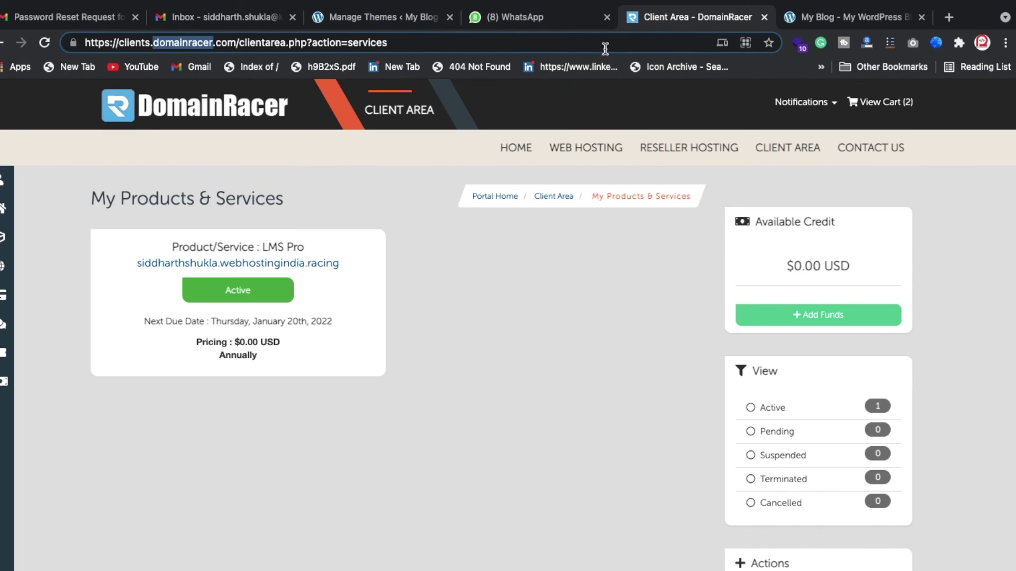
click(834, 21)
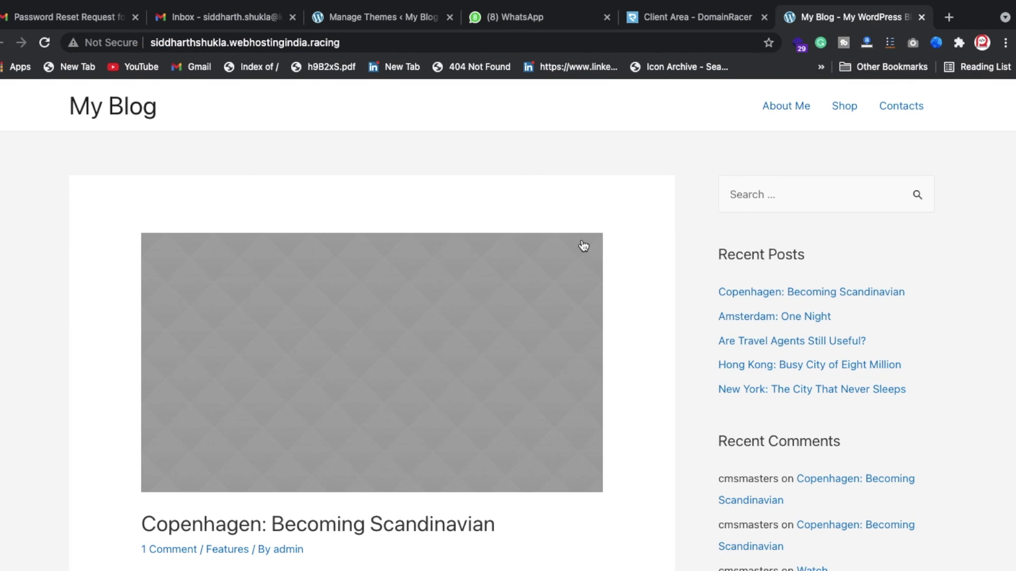
click(704, 26)
click(385, 26)
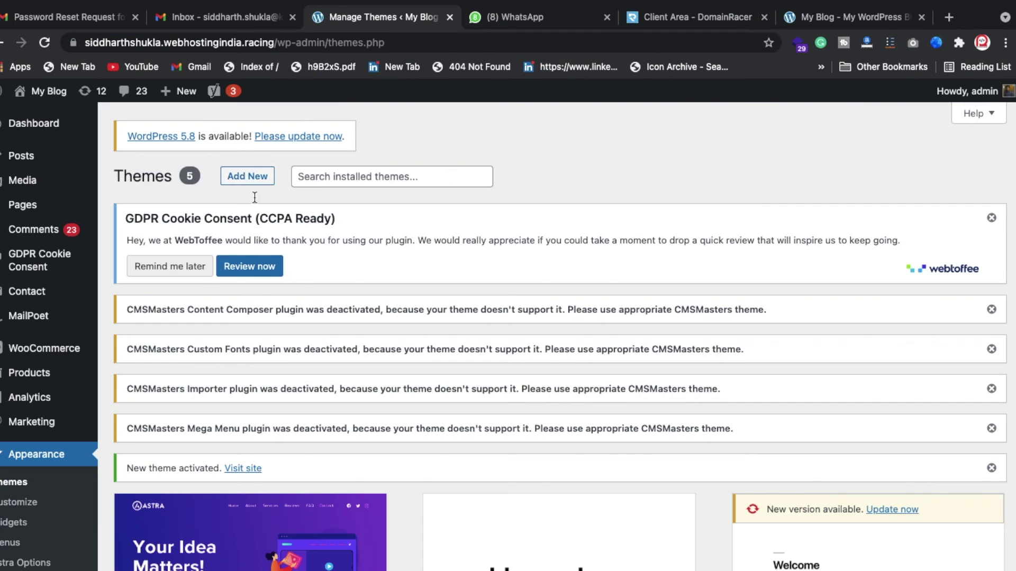
Reopen the DomainRacer client area dashboard from the home page and review its services, support tickets and domain registration sections.
click(733, 21)
scroll(407, 215, up, 1)
scroll(408, 219, down, 1)
click(275, 117)
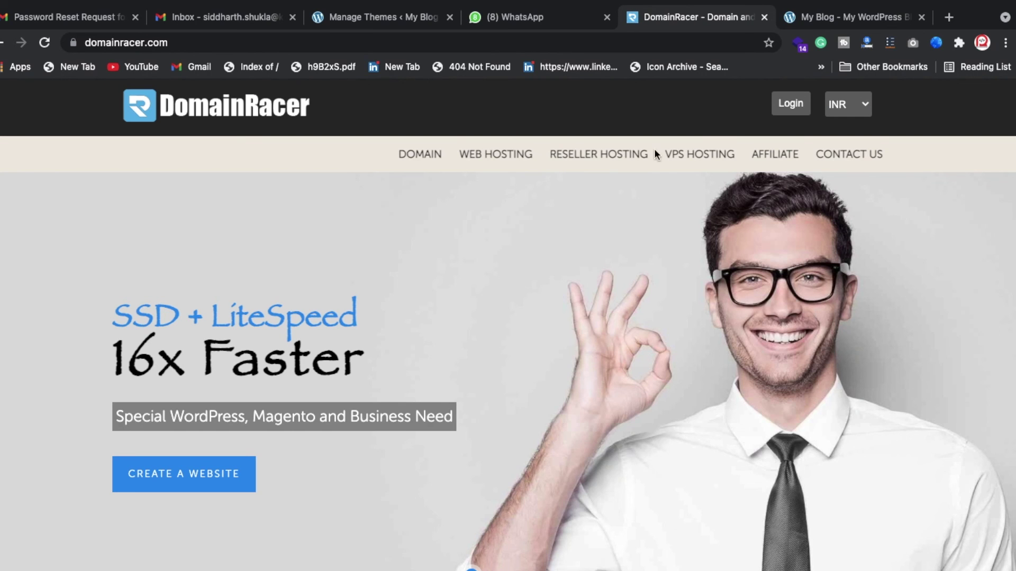
click(790, 104)
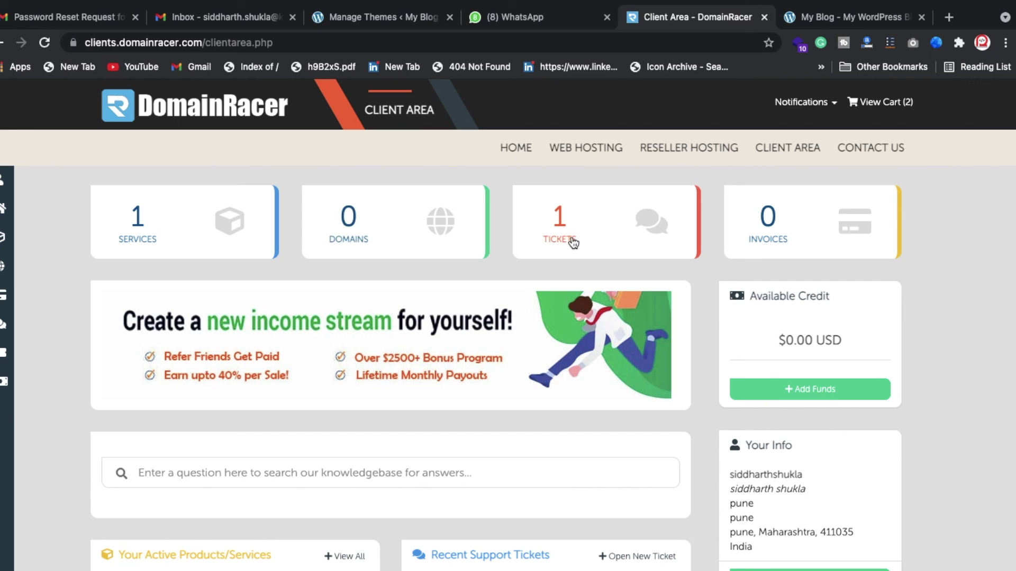
scroll(201, 296, down, 6)
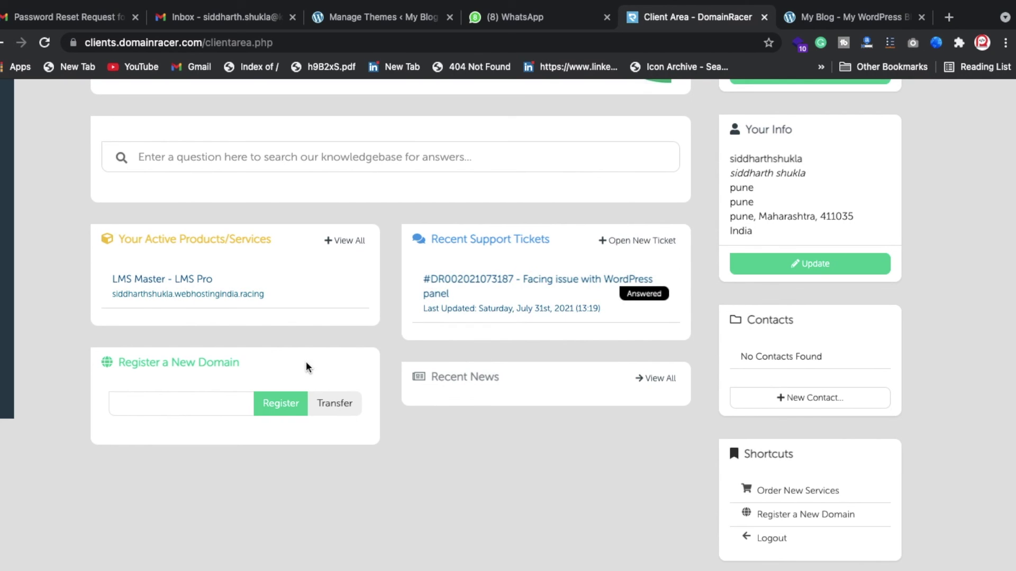
scroll(306, 360, up, 1)
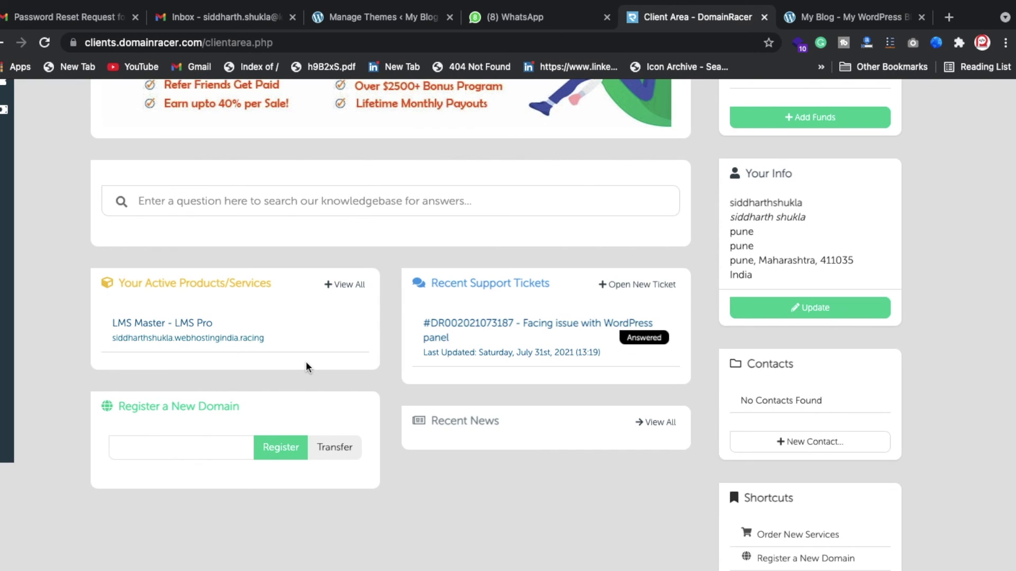
scroll(306, 361, up, 5)
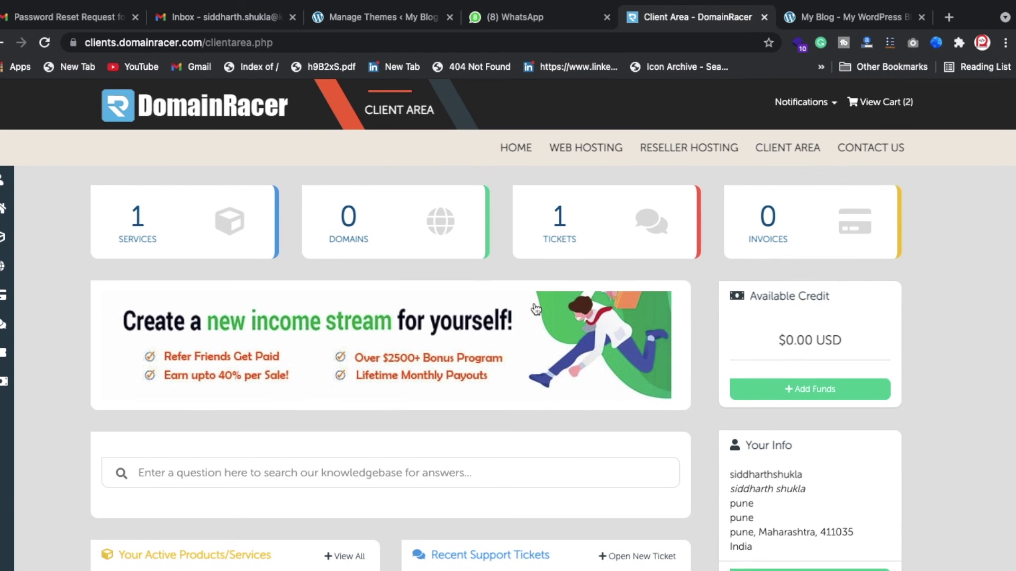